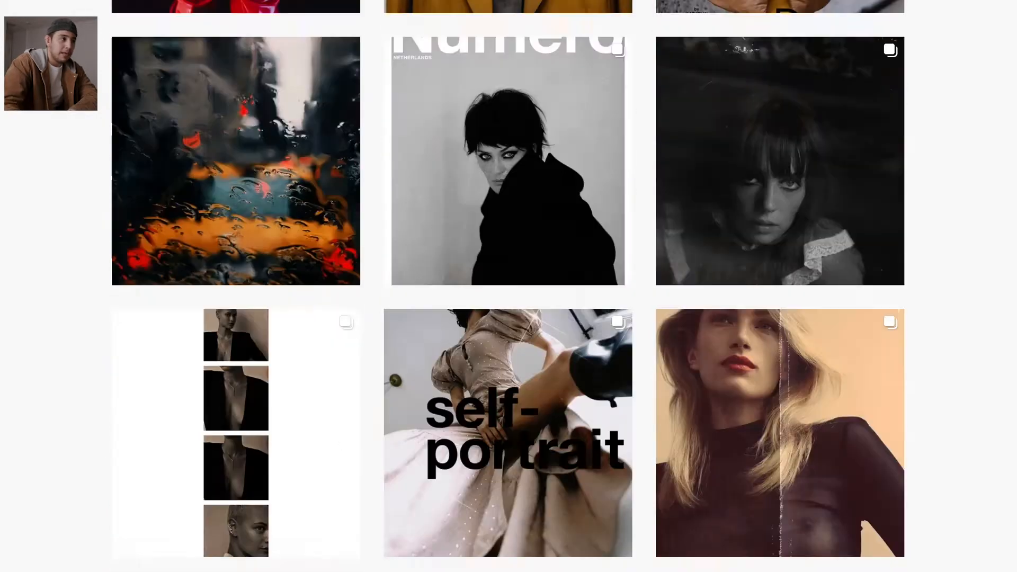
pyautogui.scroll(-15, 509, 286)
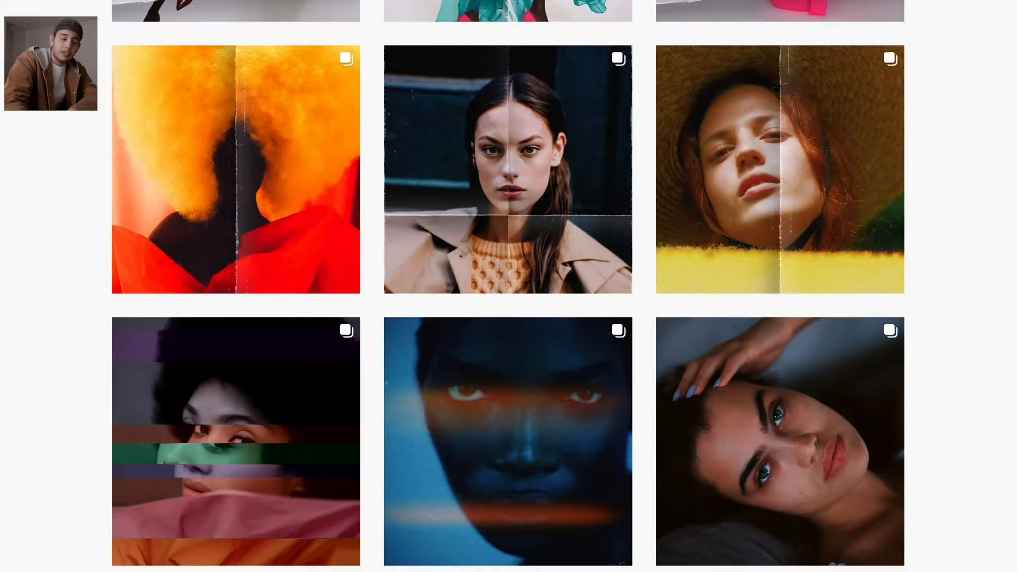
# - Open the post of the reclining blue-eyed woman with a hand above her head and capture a screenshot of its photo
pyautogui.click(840, 422)
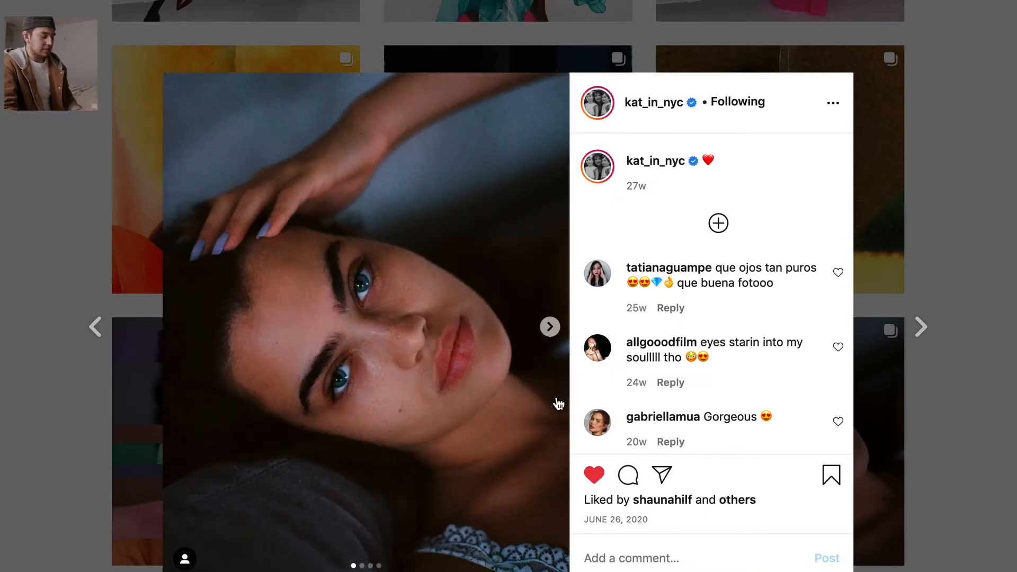
pyautogui.press('super+shift+4')
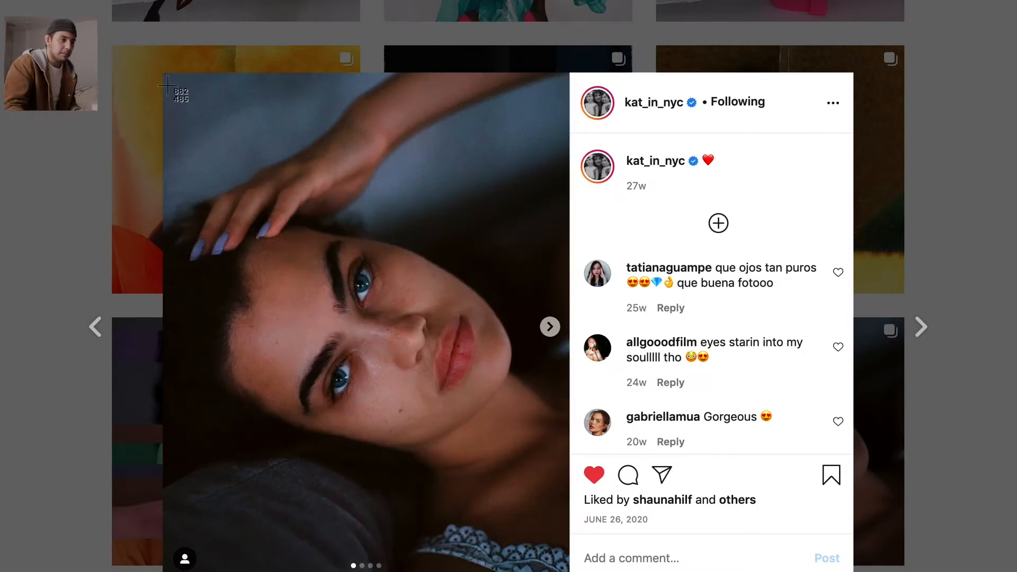
pyautogui.moveTo(167, 76); pyautogui.dragTo(572, 571)
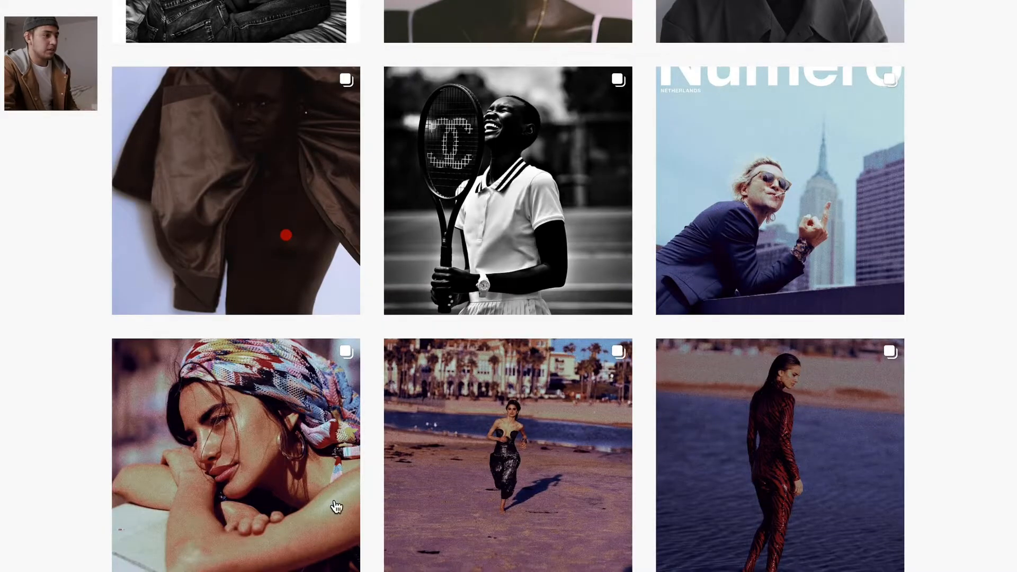
# - Open the post of the woman in a colourful headscarf resting on her arms and capture a screenshot of its photo
pyautogui.click(319, 443)
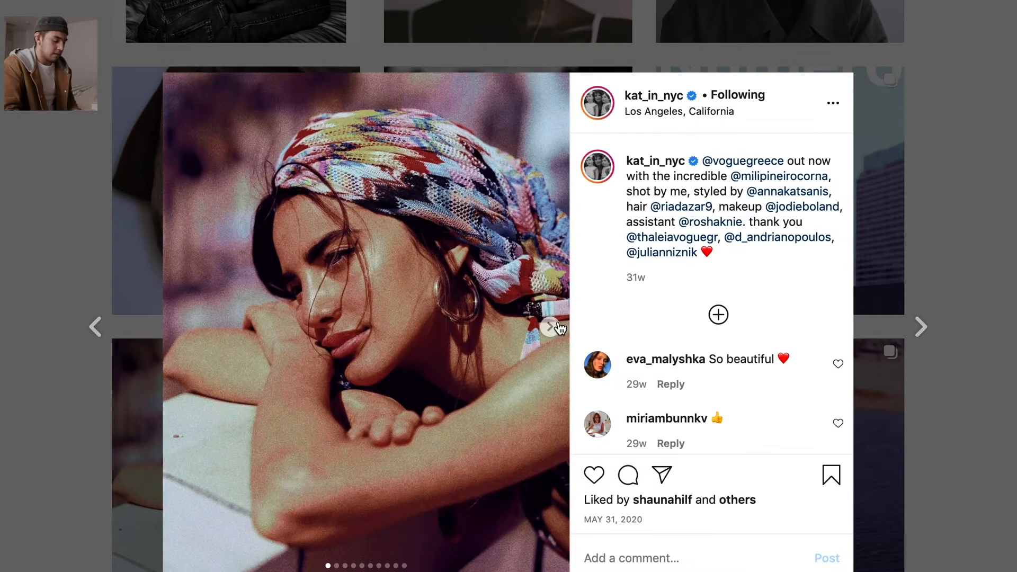
pyautogui.press('super+shift+4')
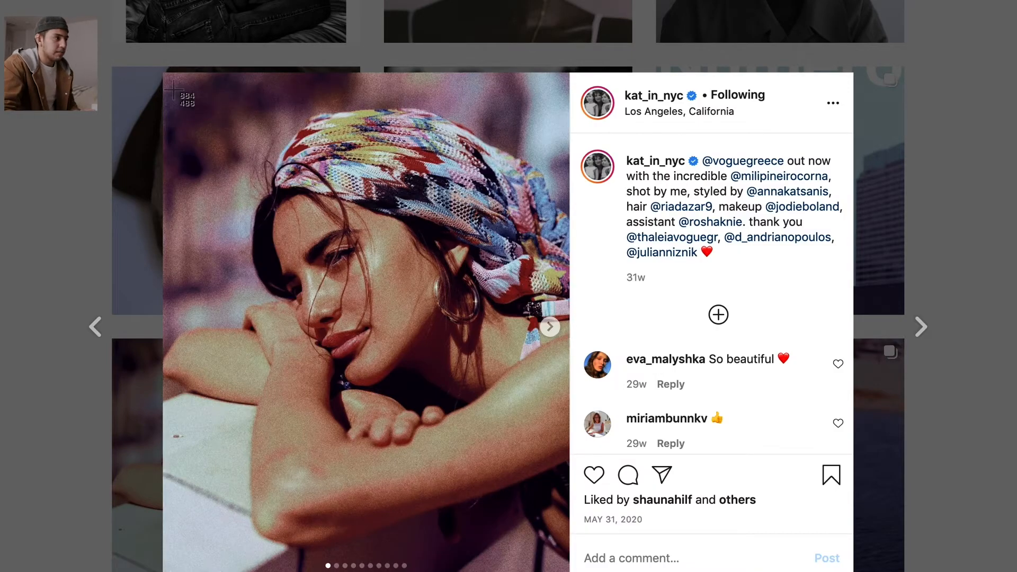
pyautogui.moveTo(165, 73); pyautogui.dragTo(569, 571)
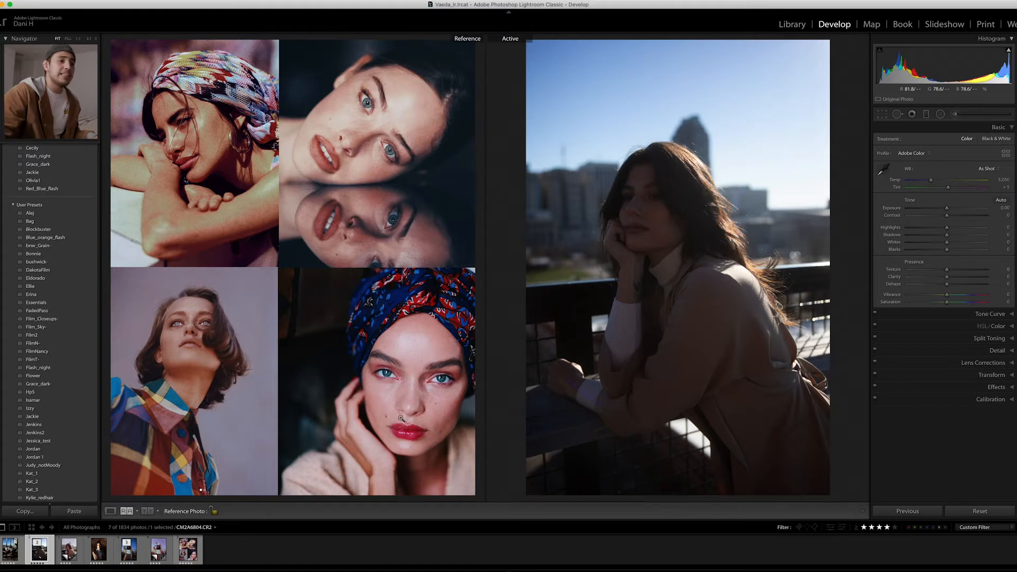
# - In Lightroom Classic, set the active portrait's Exposure to +1.75, Contrast to +23, Shadows to -18, and Highlights, Whites and Blacks to -100
pyautogui.moveTo(947, 209)
pyautogui.mouseDown()
pyautogui.moveTo(973, 210)
pyautogui.moveTo(962, 216)
pyautogui.mouseUp()
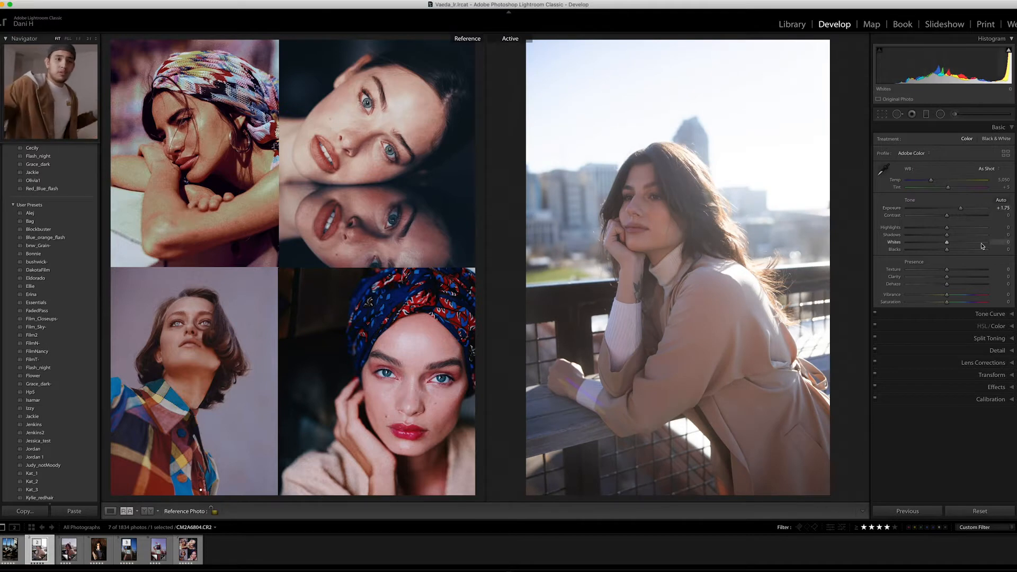
pyautogui.moveTo(965, 219); pyautogui.dragTo(957, 217)
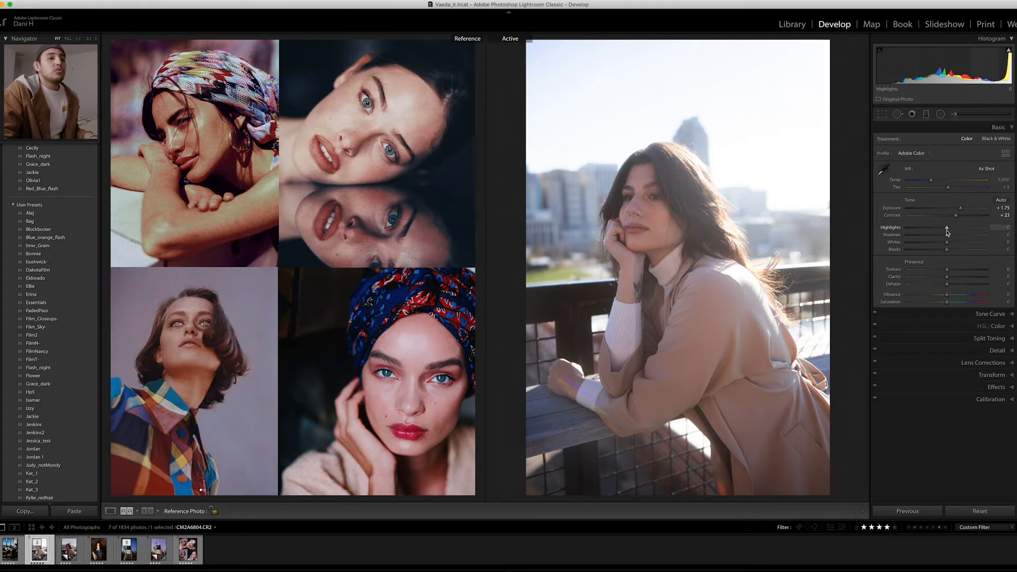
pyautogui.moveTo(947, 235); pyautogui.dragTo(903, 250)
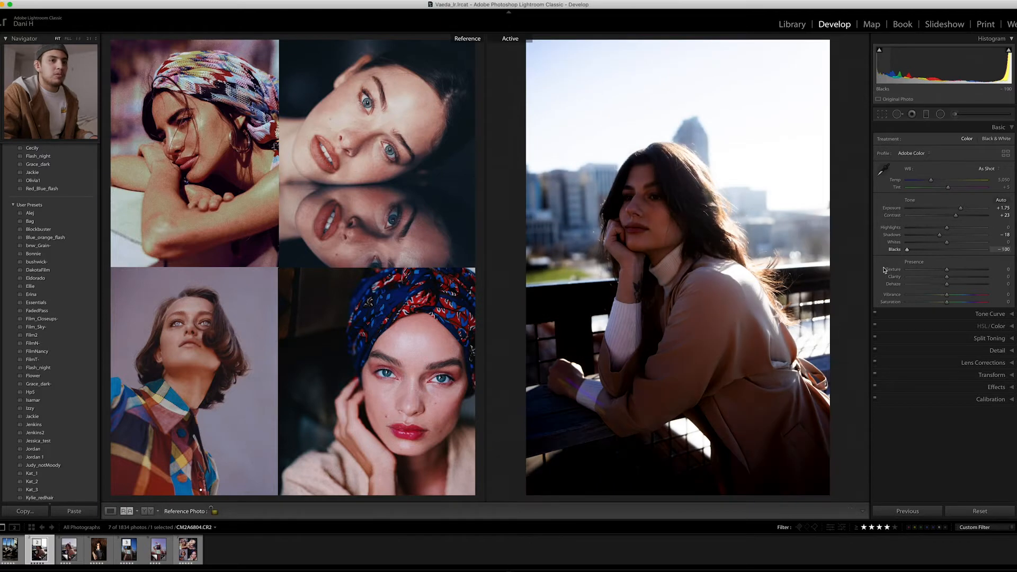
pyautogui.moveTo(881, 269); pyautogui.dragTo(904, 267)
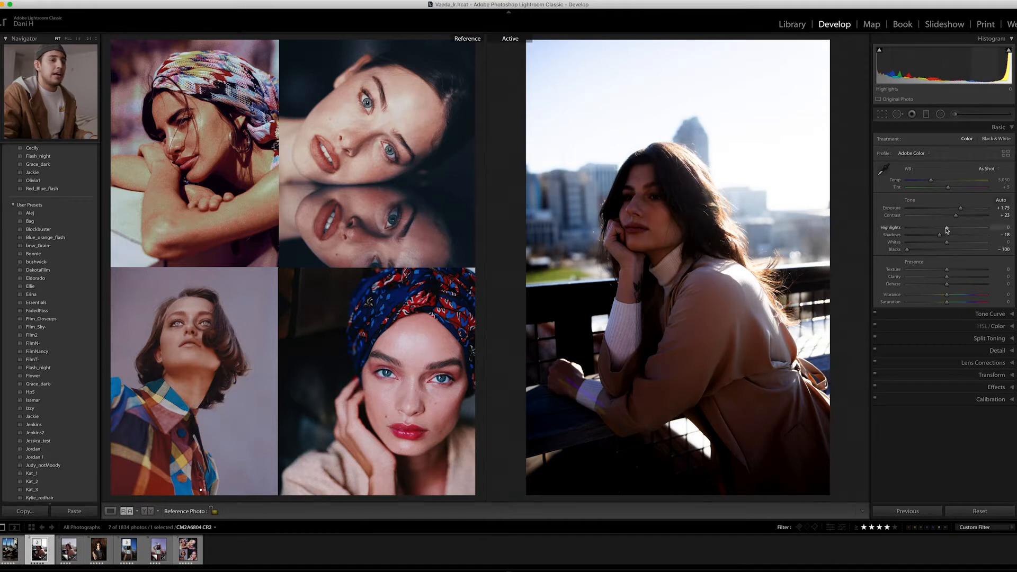
pyautogui.moveTo(950, 229); pyautogui.dragTo(840, 253)
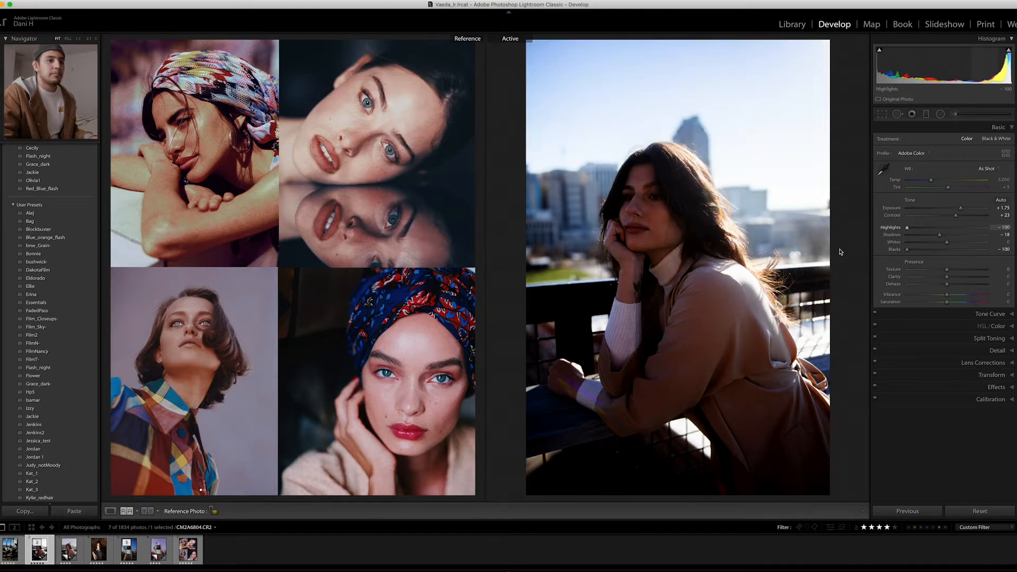
pyautogui.moveTo(947, 243); pyautogui.dragTo(820, 260)
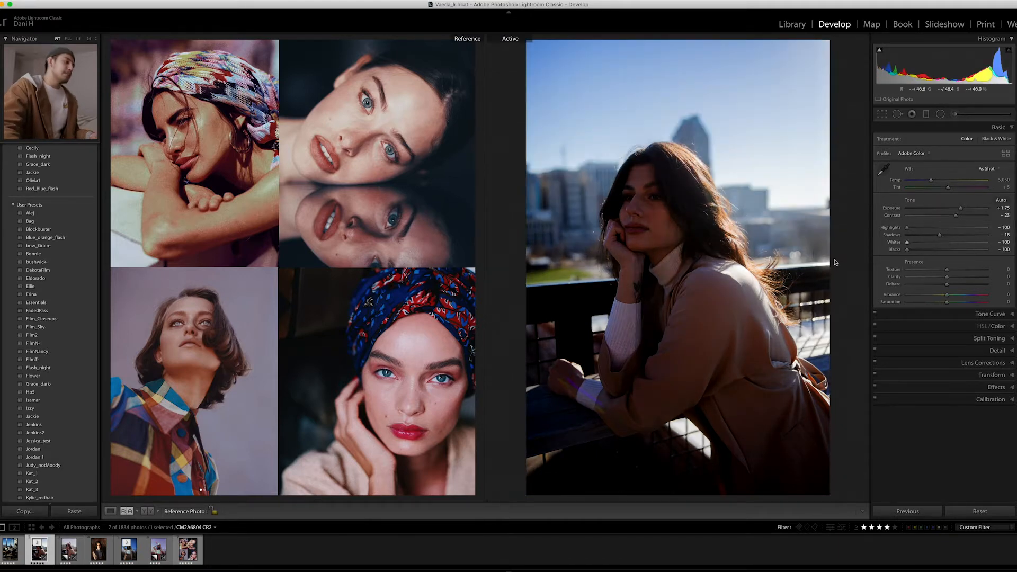
# - Try a White background around the reference and active photos and return it to Darker Gray
pyautogui.rightClick(478, 137)
pyautogui.click(501, 153)
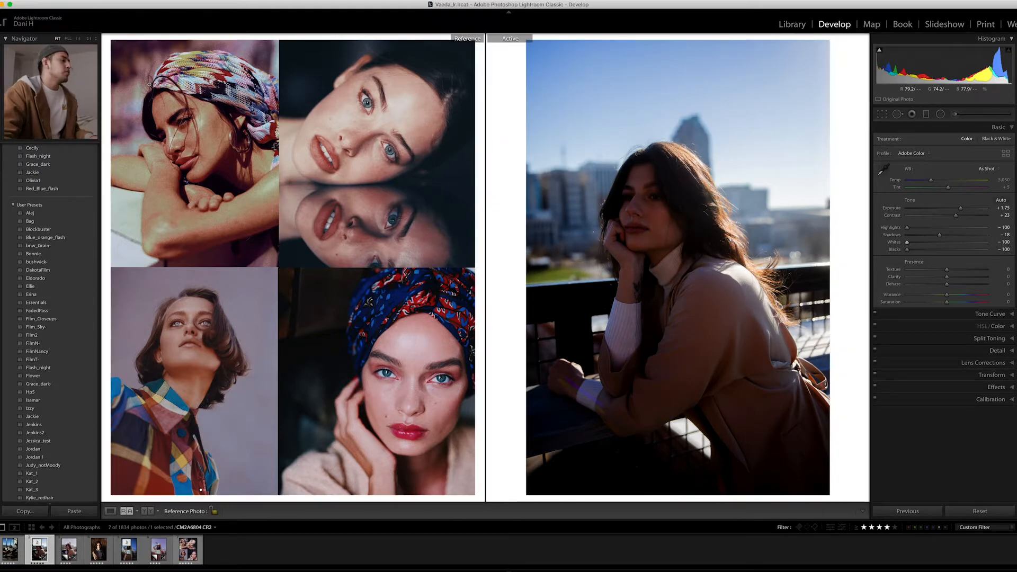
pyautogui.rightClick(503, 105)
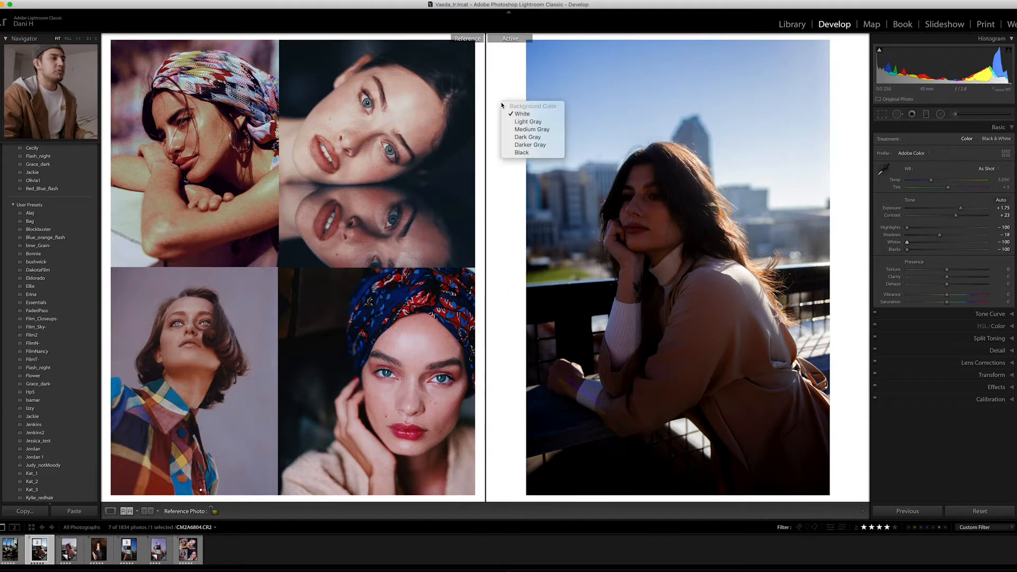
pyautogui.click(531, 147)
# - Adjust the portrait's white balance to a Temp of 5,621 and a Tint of -9
pyautogui.moveTo(931, 179); pyautogui.dragTo(936, 179)
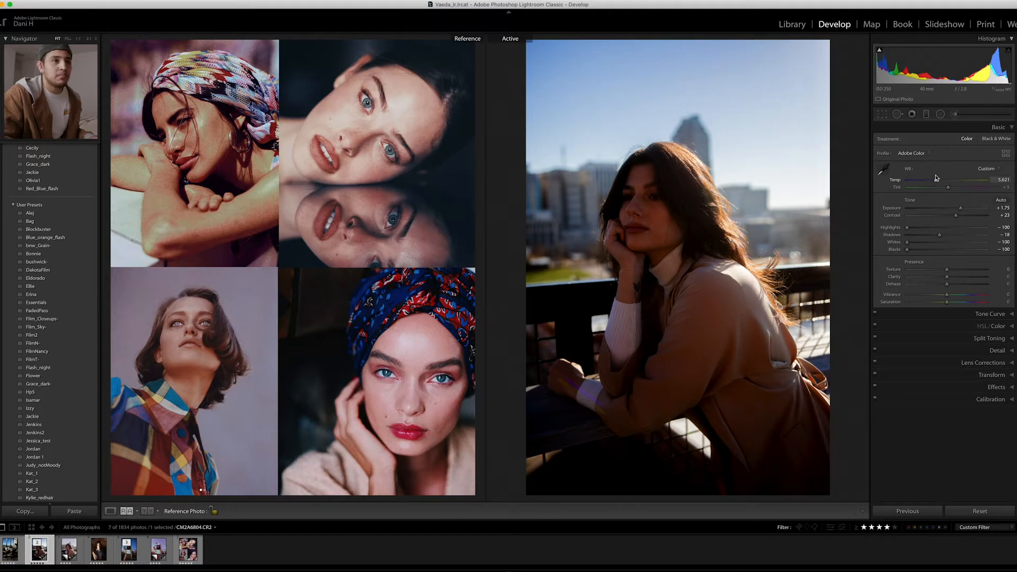
pyautogui.moveTo(948, 188); pyautogui.dragTo(945, 192)
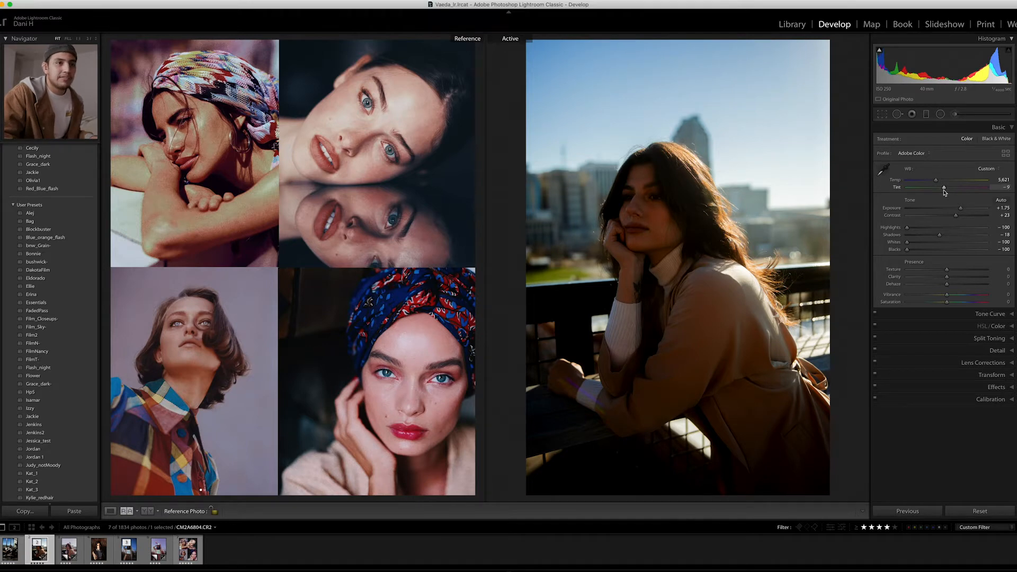
pyautogui.moveTo(945, 190); pyautogui.dragTo(946, 190)
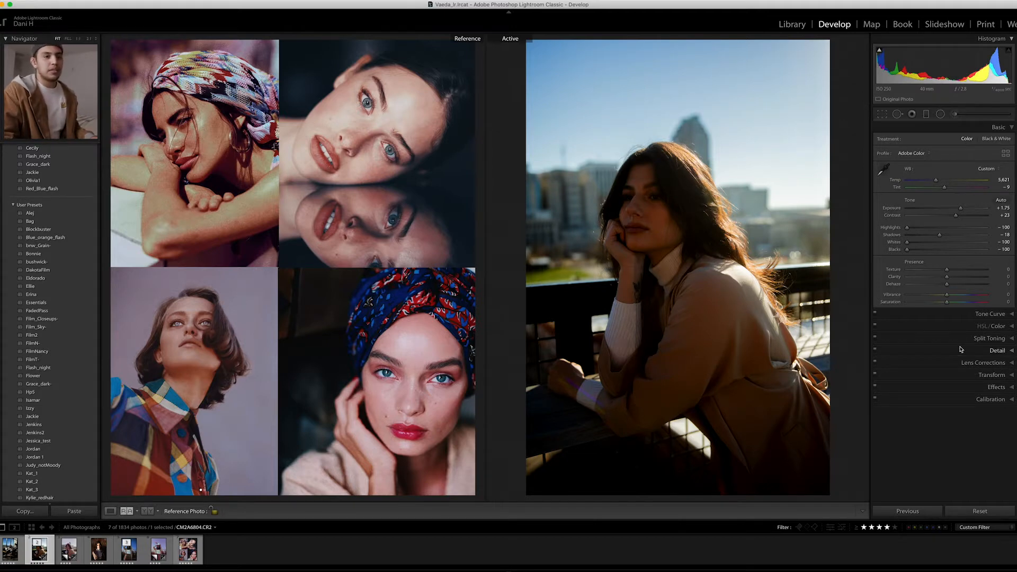
# - Set Vibrance to -22, Saturation to +13 and Clarity to +11, and raise Blacks to -52
pyautogui.moveTo(952, 303); pyautogui.dragTo(942, 300)
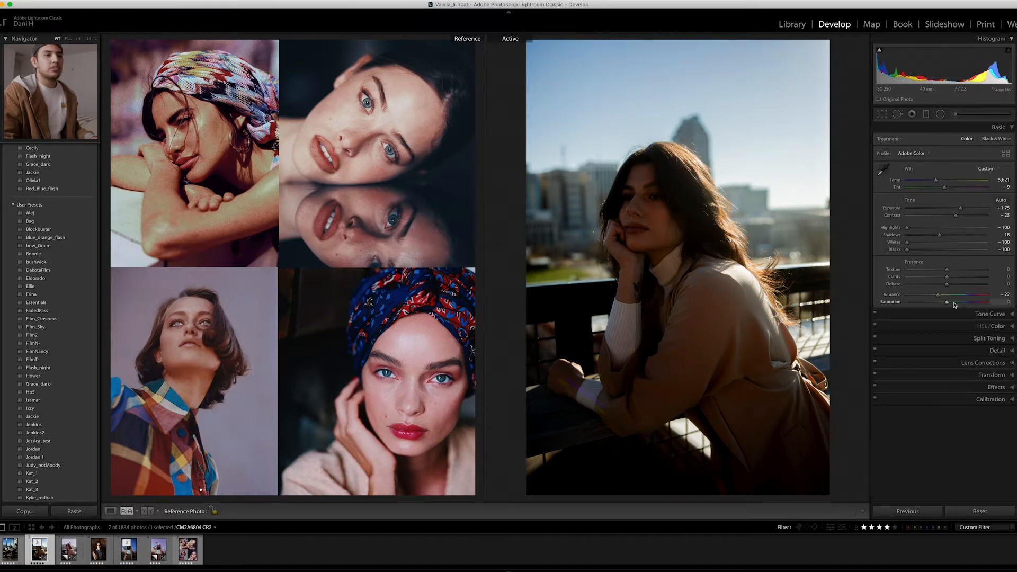
pyautogui.moveTo(948, 302); pyautogui.dragTo(953, 277)
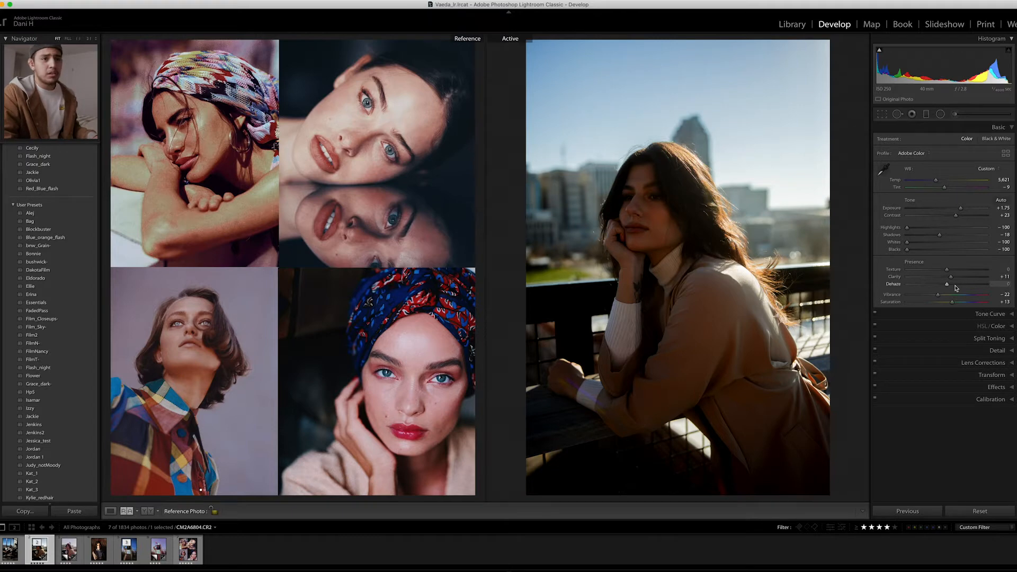
pyautogui.moveTo(908, 249); pyautogui.dragTo(924, 251)
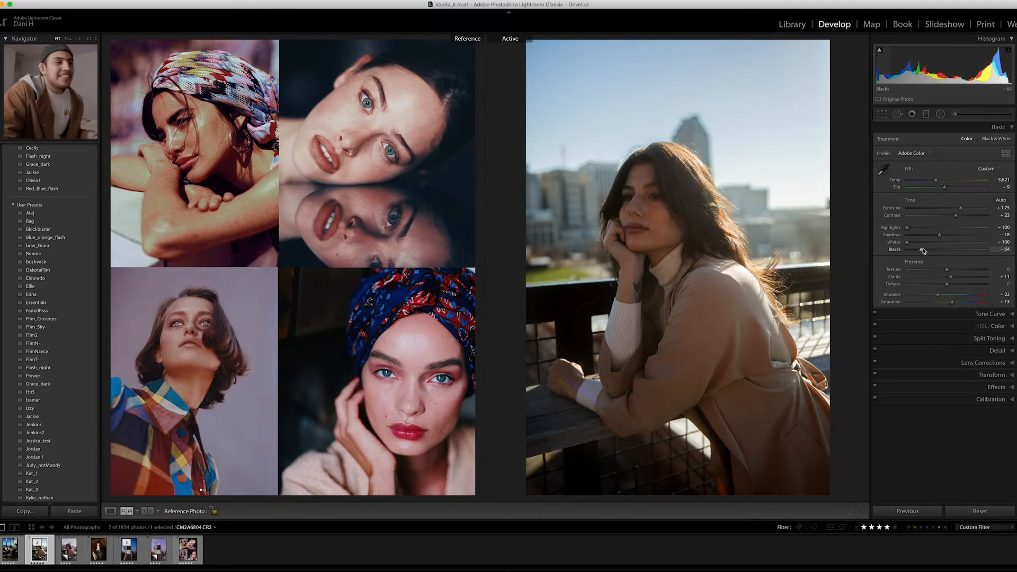
pyautogui.moveTo(922, 252); pyautogui.dragTo(928, 249)
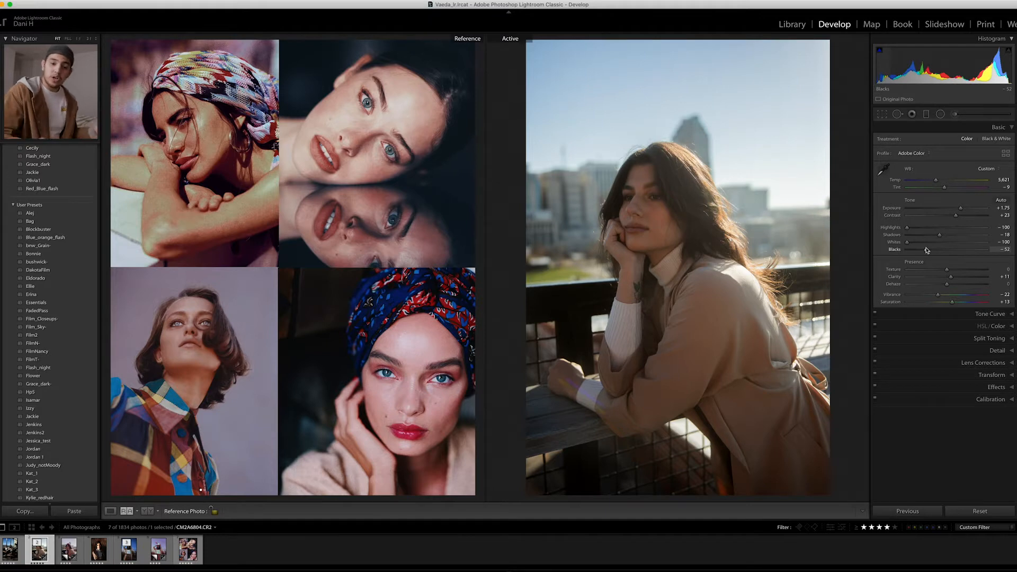
# - Add shadow, midtone and highlight points to the RGB tone curve, raising its black endpoint and lowering its white endpoint slightly
pyautogui.click(990, 315)
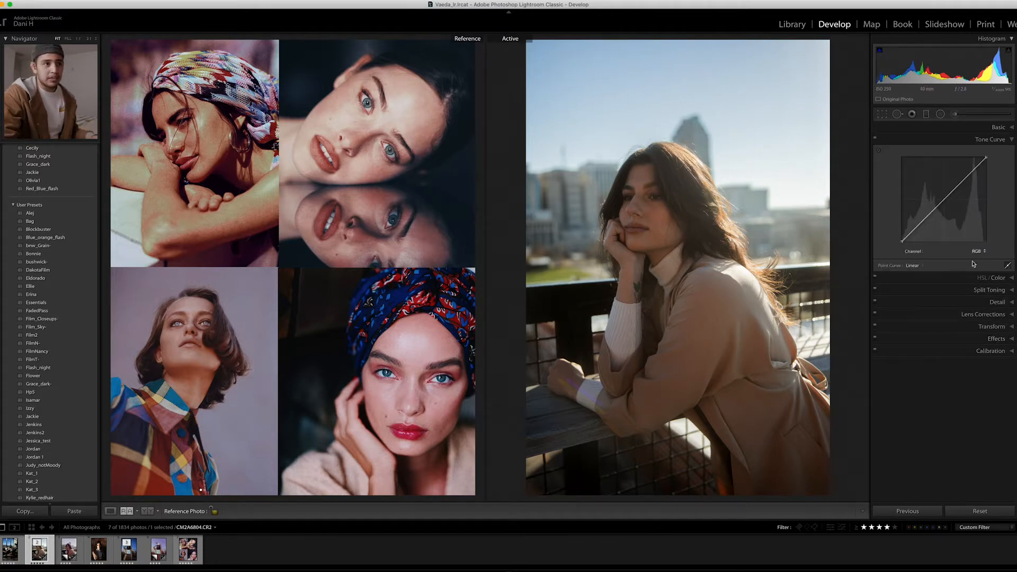
pyautogui.click(922, 223)
pyautogui.click(944, 200)
pyautogui.click(967, 175)
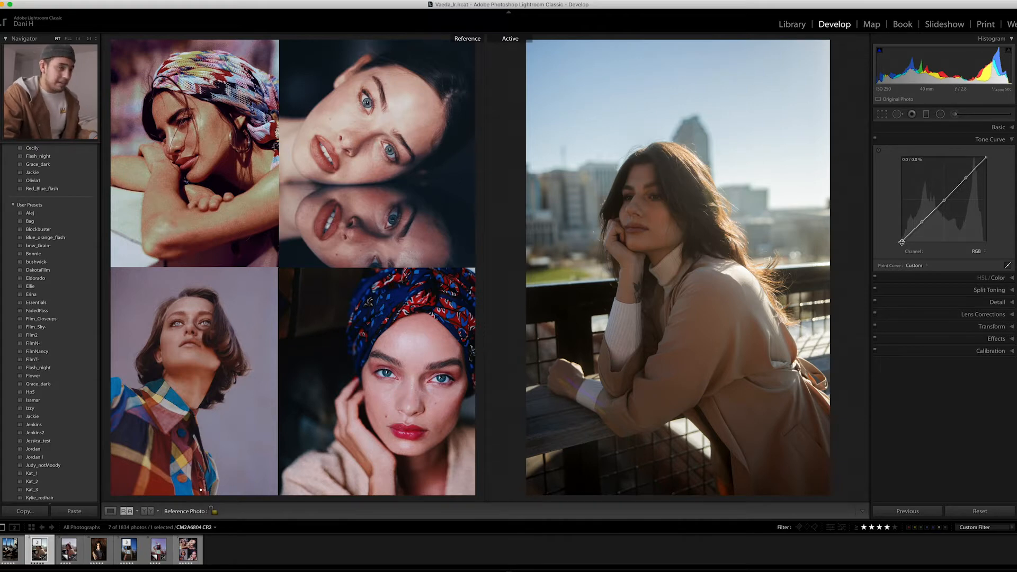
pyautogui.moveTo(901, 242); pyautogui.dragTo(902, 236)
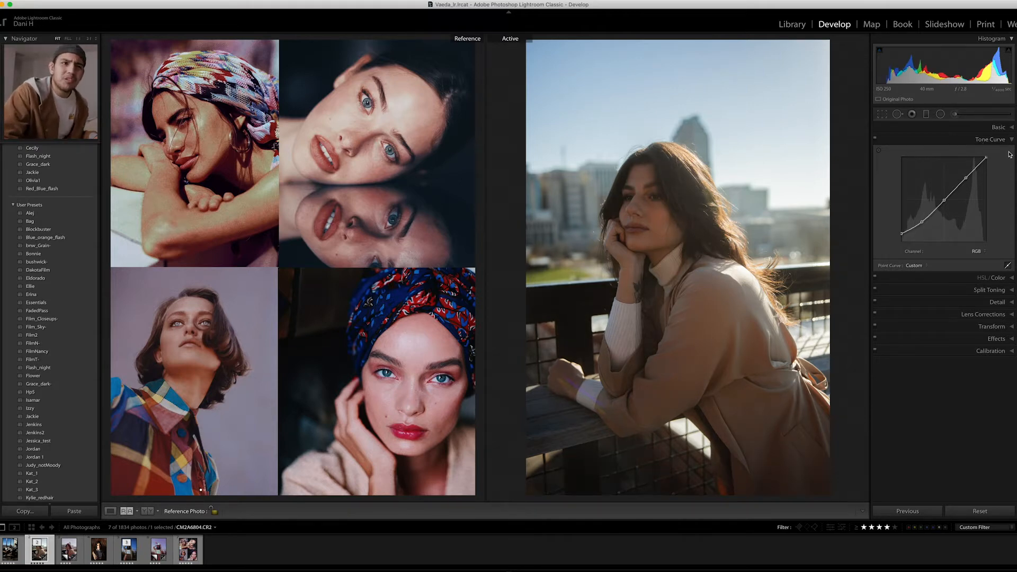
pyautogui.moveTo(987, 158); pyautogui.dragTo(1010, 165)
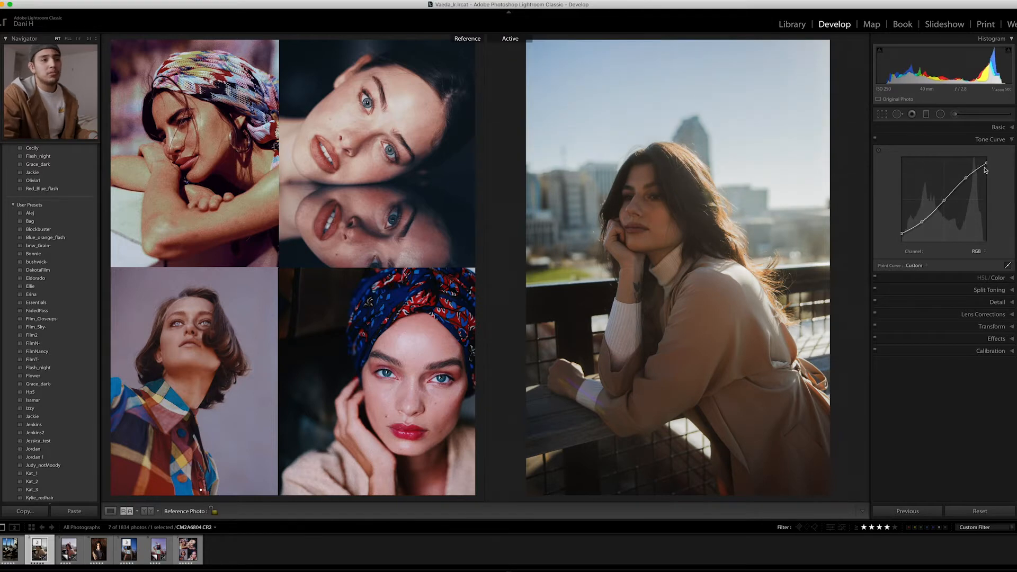
# - Add a deep-shadow point to the RGB curve, pull it down to about 12.5 / 11.4 %, and raise the midtone point slightly
pyautogui.click(913, 228)
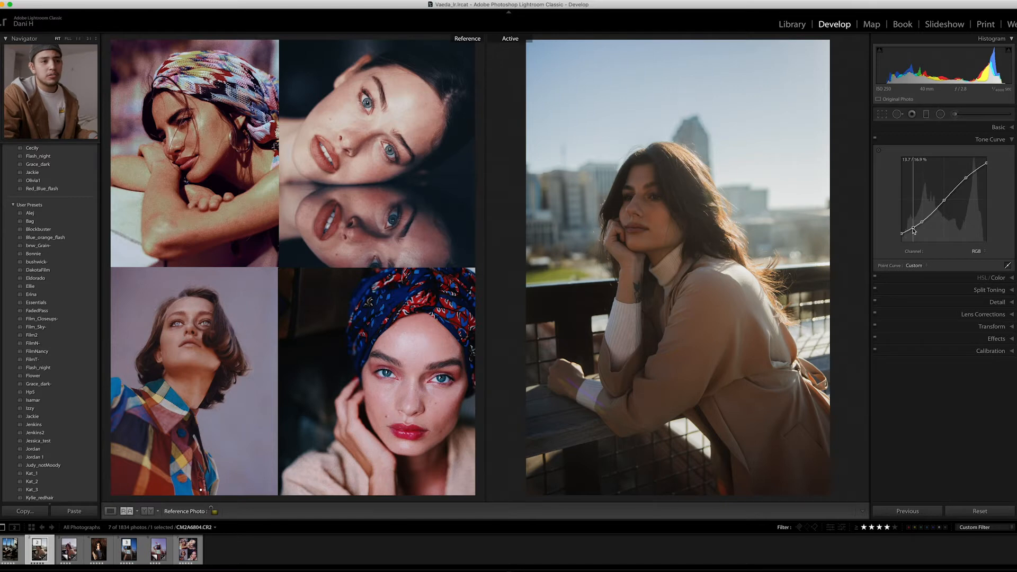
pyautogui.moveTo(913, 230); pyautogui.dragTo(913, 235)
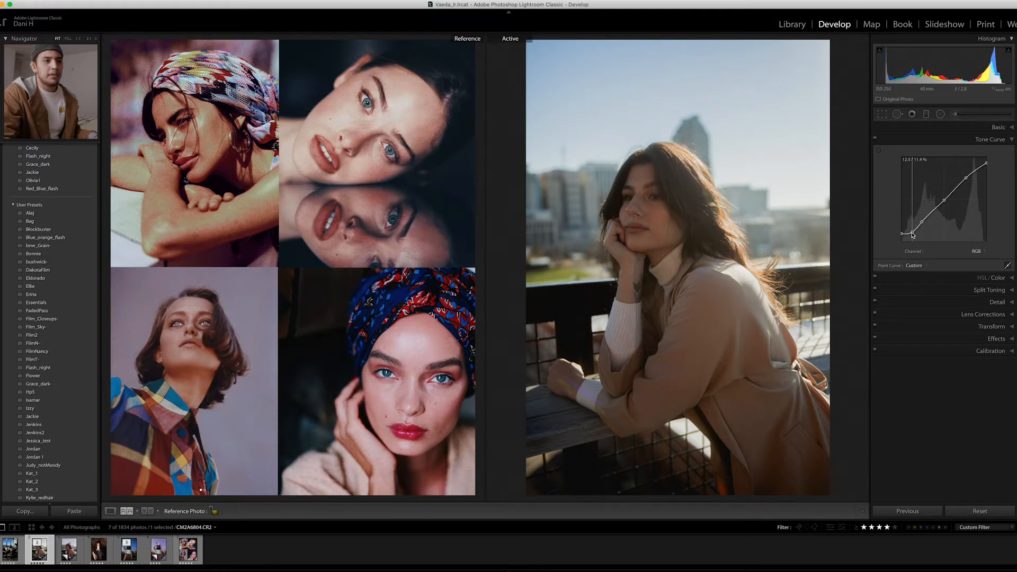
pyautogui.moveTo(943, 202); pyautogui.dragTo(966, 179)
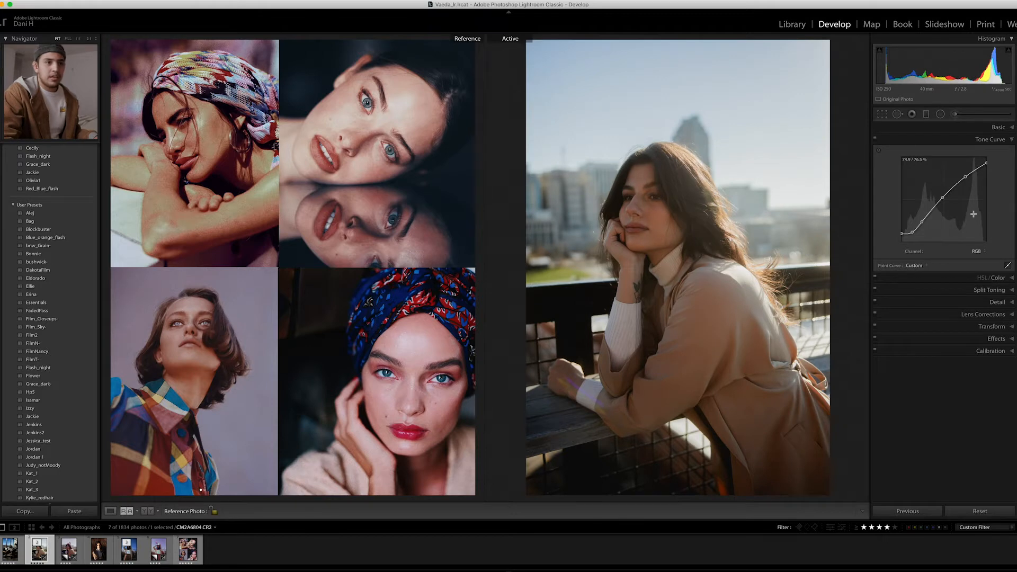
# - In Calibration, set the Shadows Tint to +22, Red Primary Hue to -29 and Red Primary Saturation to +100
pyautogui.click(968, 351)
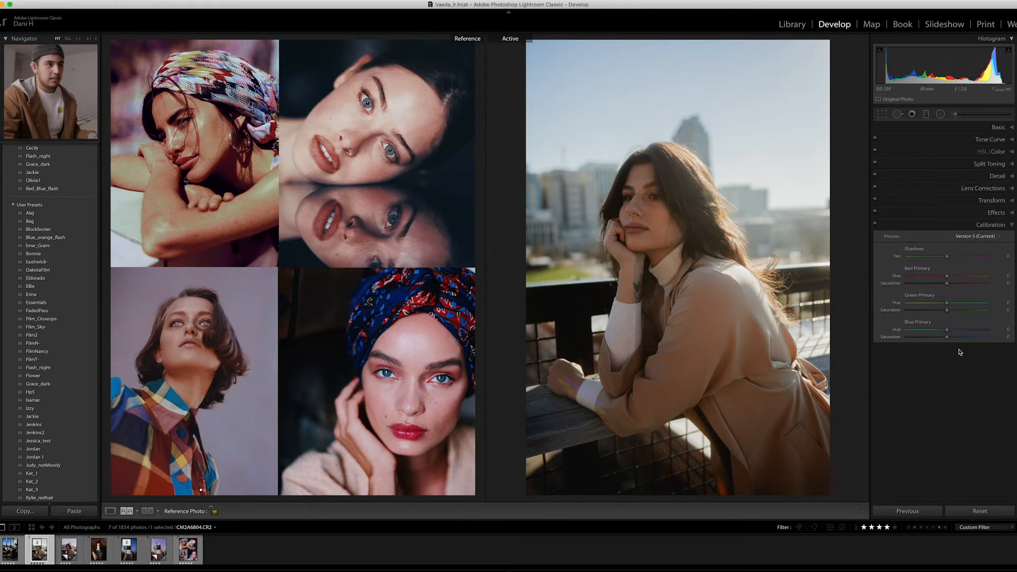
pyautogui.moveTo(948, 257); pyautogui.dragTo(953, 258)
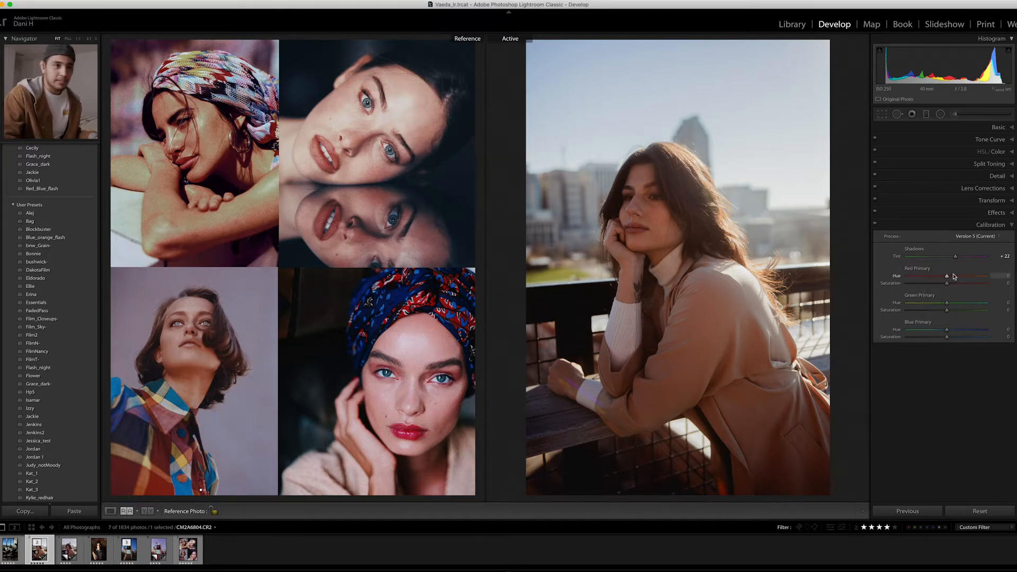
pyautogui.click(935, 277)
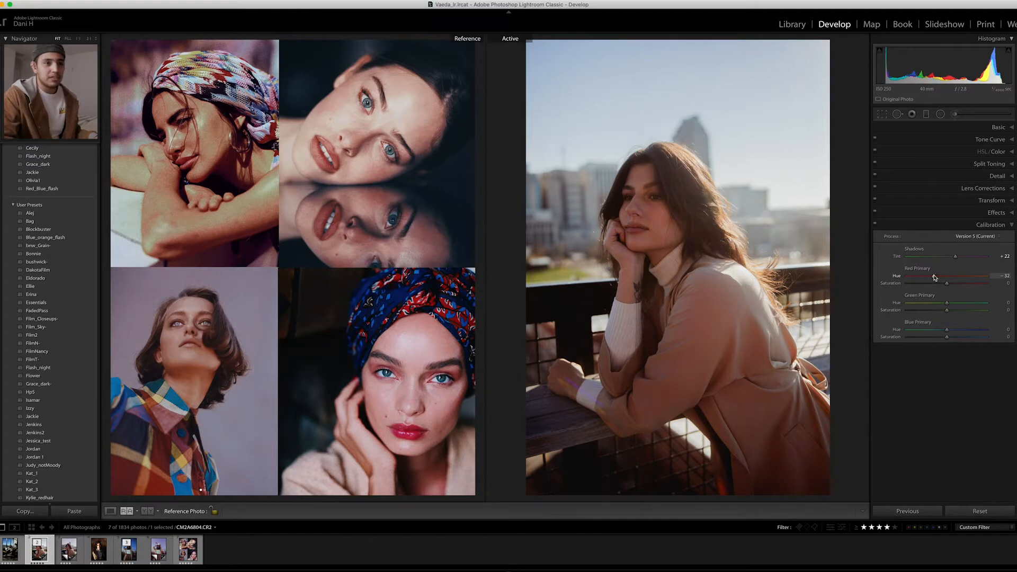
pyautogui.moveTo(934, 278); pyautogui.dragTo(1009, 284)
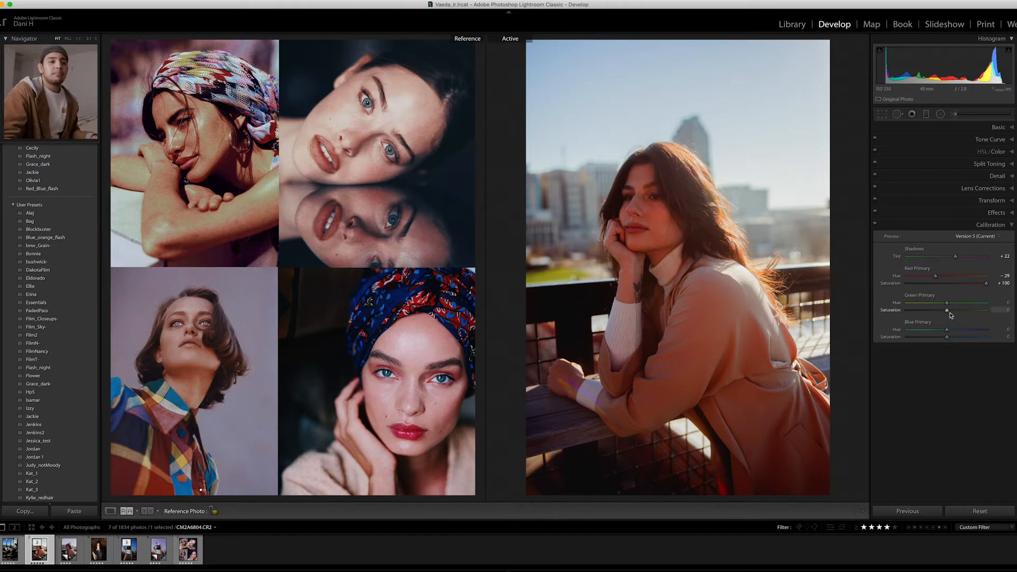
# - Set the Green Primary Saturation to -31, Blue Primary Hue to -11 and Blue Primary Saturation to +18
pyautogui.moveTo(948, 311); pyautogui.dragTo(936, 312)
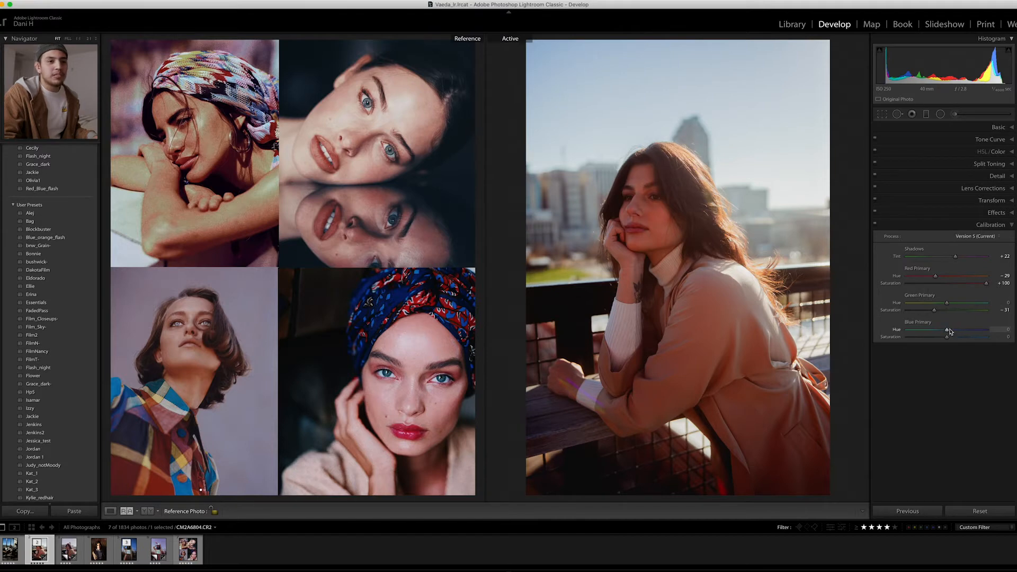
pyautogui.moveTo(947, 333)
pyautogui.mouseDown()
pyautogui.moveTo(940, 340)
pyautogui.moveTo(955, 337)
pyautogui.mouseUp()
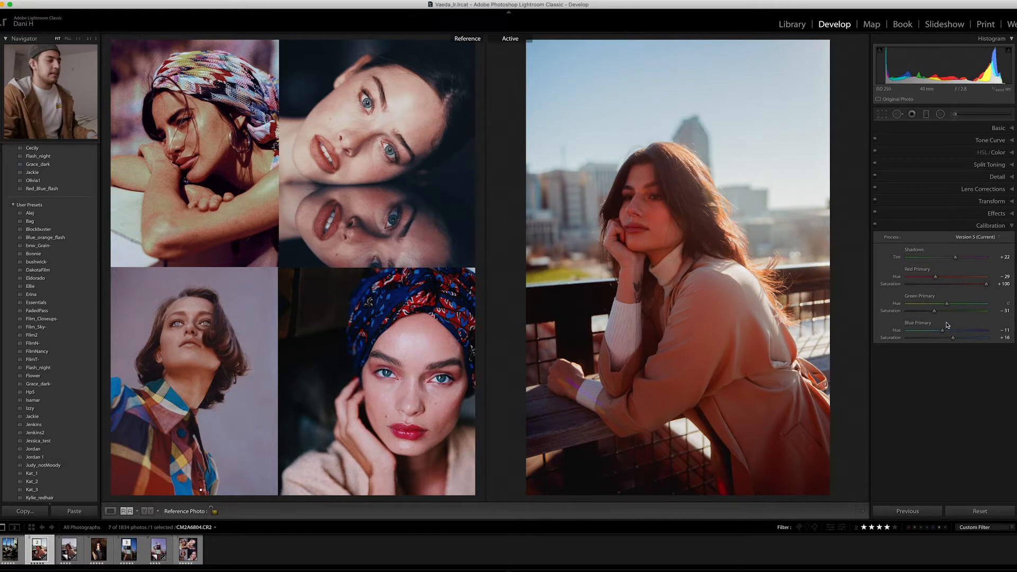
# - In Split Toning, tint the highlights green with Hue 104 and Saturation 100
pyautogui.click(956, 224)
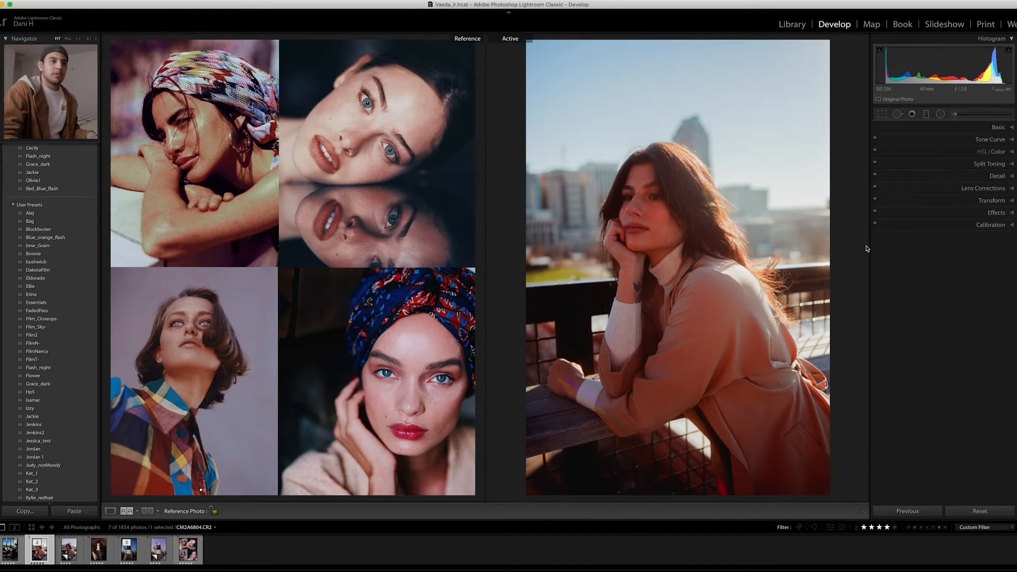
pyautogui.click(953, 168)
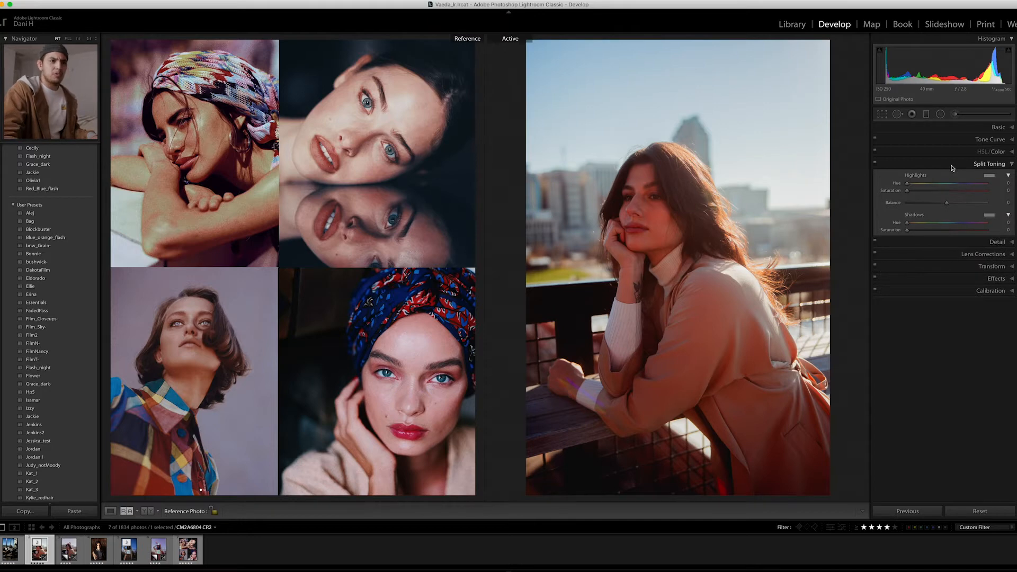
pyautogui.click(990, 175)
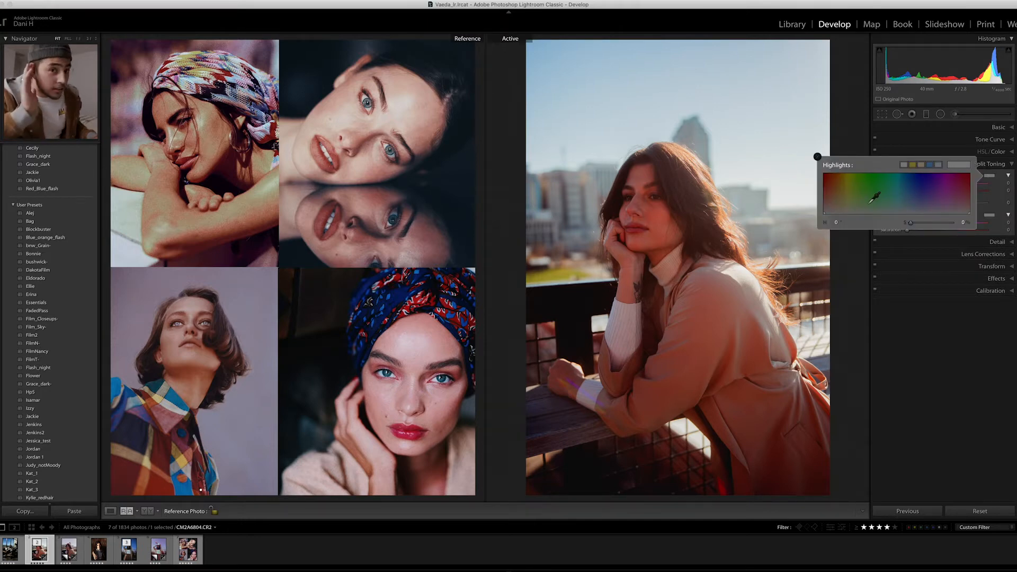
pyautogui.moveTo(909, 180); pyautogui.dragTo(866, 166)
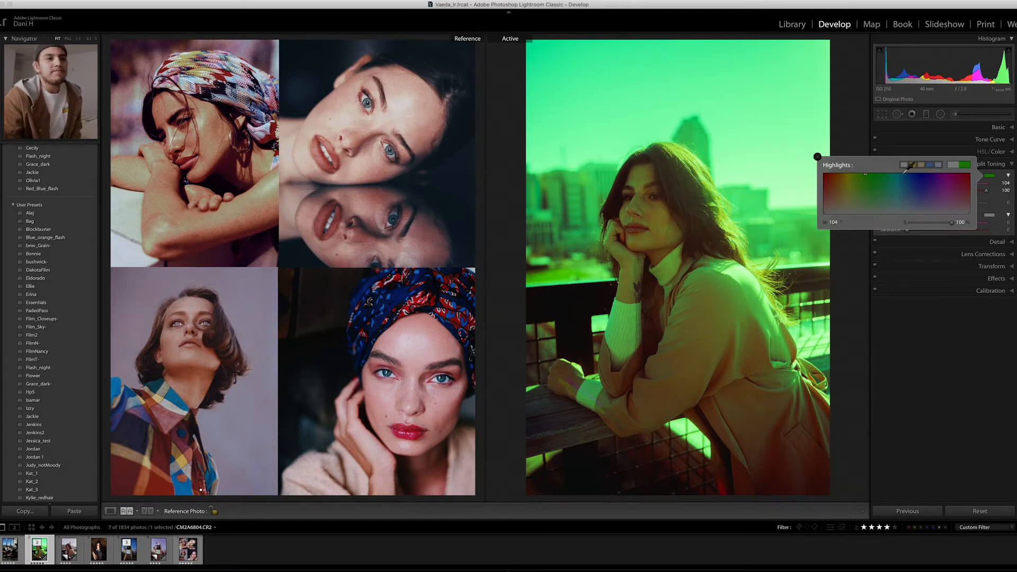
pyautogui.click(850, 111)
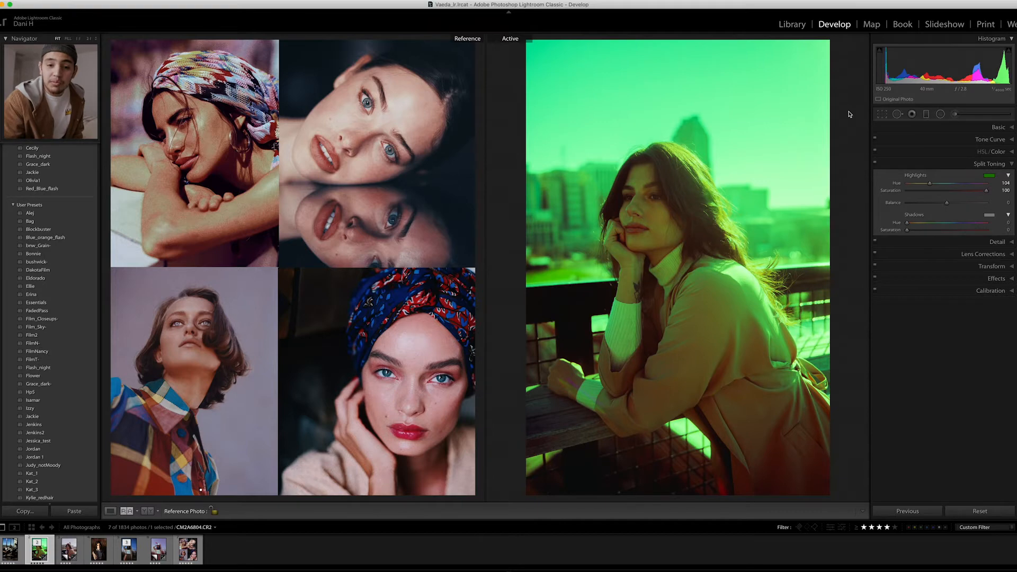
# - Tint the Split Toning shadows purple with Hue 300 and Saturation 100
pyautogui.click(993, 218)
pyautogui.moveTo(901, 222); pyautogui.dragTo(946, 198)
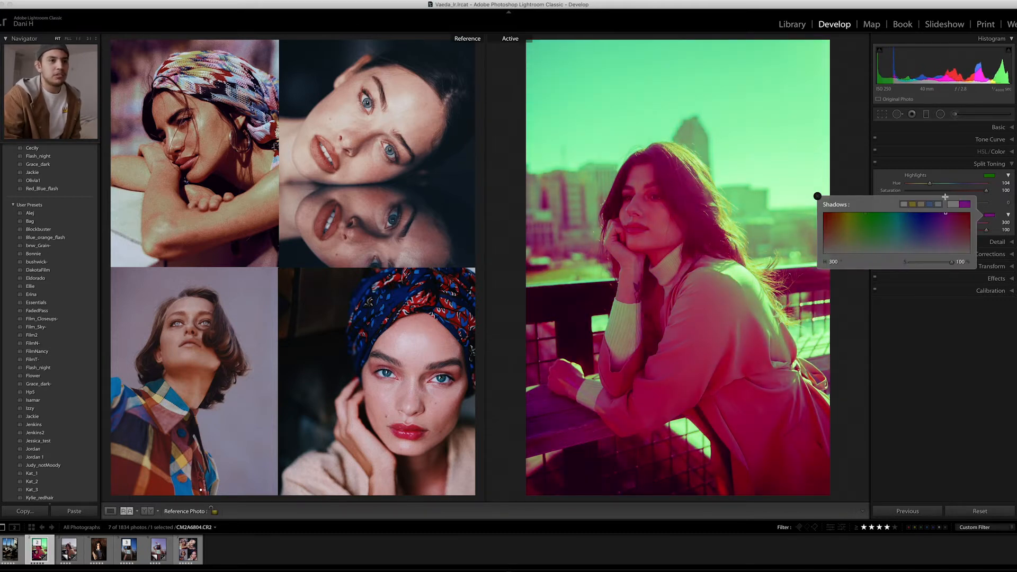
pyautogui.click(840, 166)
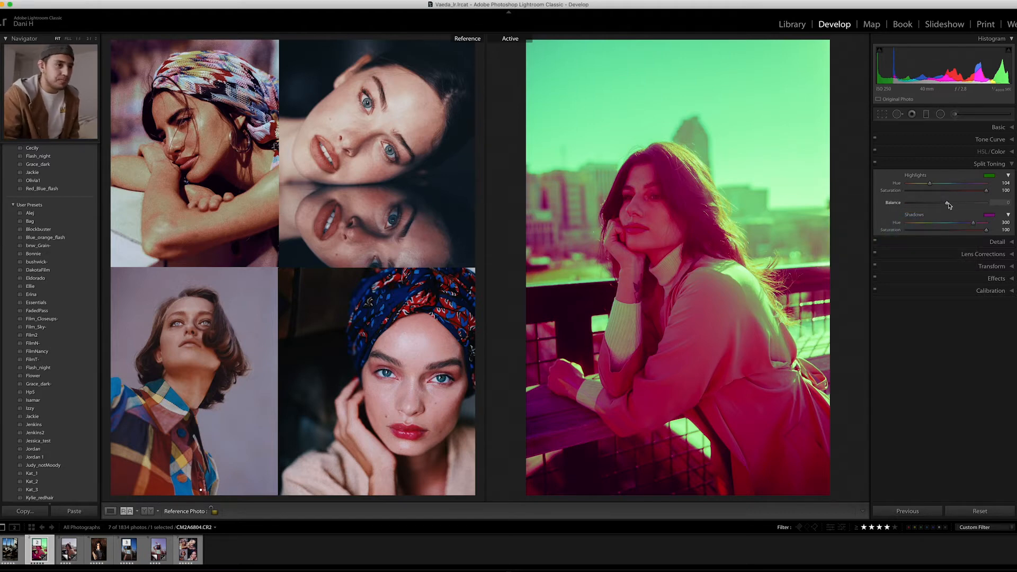
# - Set the Split Toning Balance to +32, Highlights Saturation to 23 and Shadows Saturation to 26
pyautogui.moveTo(947, 204); pyautogui.dragTo(959, 208)
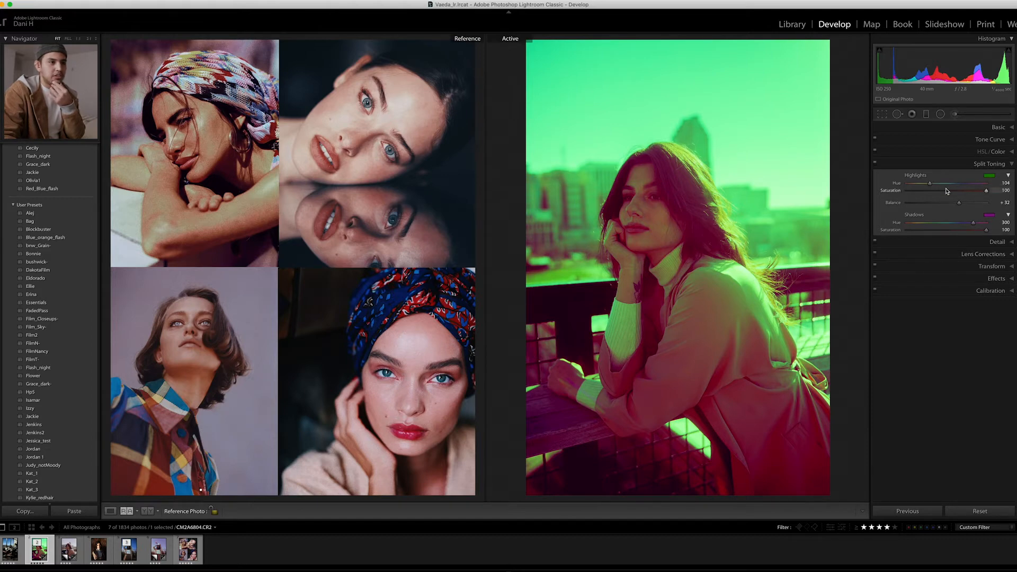
pyautogui.click(925, 191)
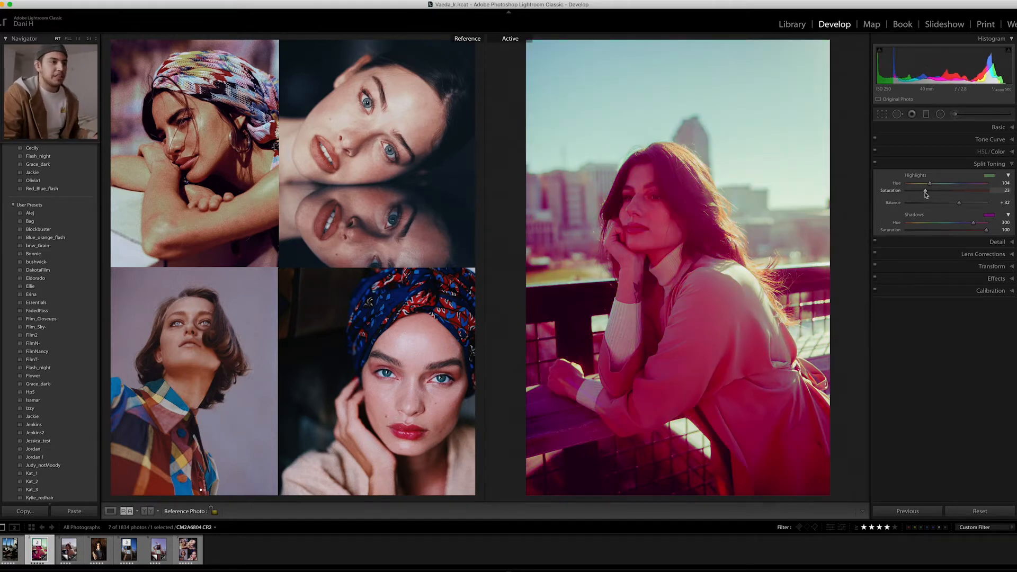
pyautogui.moveTo(925, 192); pyautogui.dragTo(926, 193)
pyautogui.click(930, 230)
pyautogui.moveTo(930, 231)
pyautogui.mouseDown()
pyautogui.moveTo(919, 239)
pyautogui.moveTo(928, 237)
pyautogui.mouseUp()
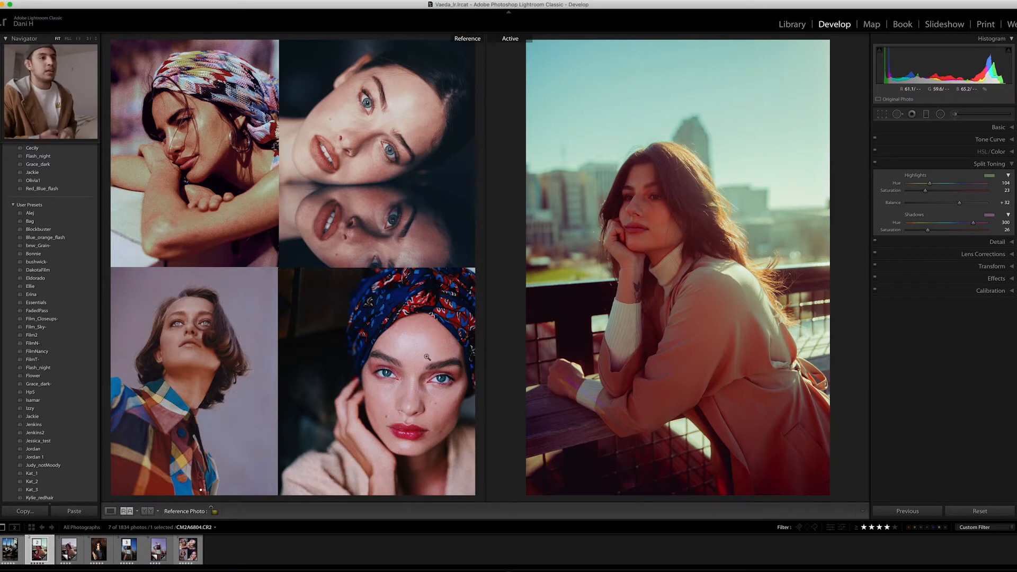
pyautogui.click(1008, 169)
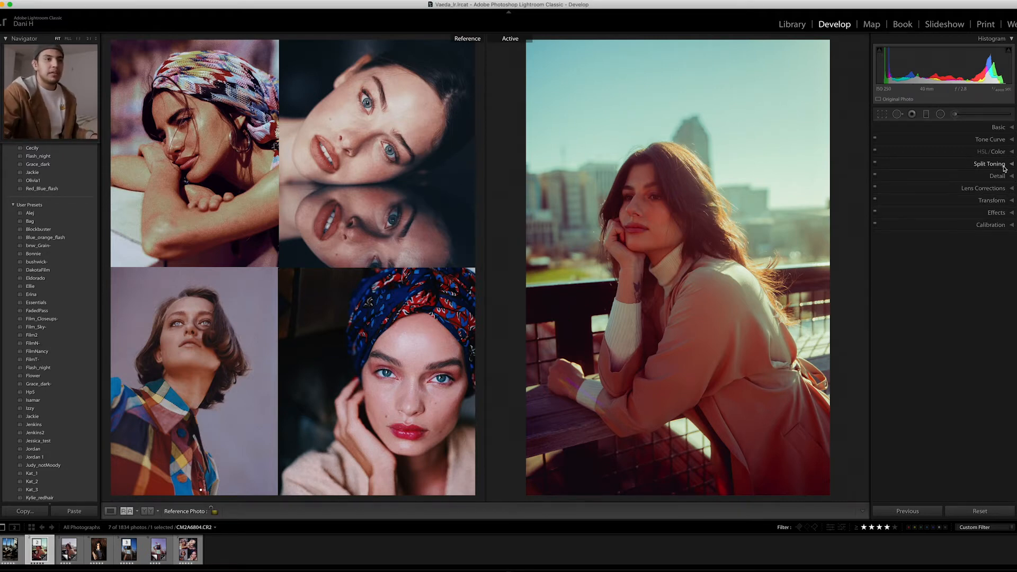
# - Try an Orange Saturation of +100 in the HSL/Color adjustments and undo it
pyautogui.click(954, 152)
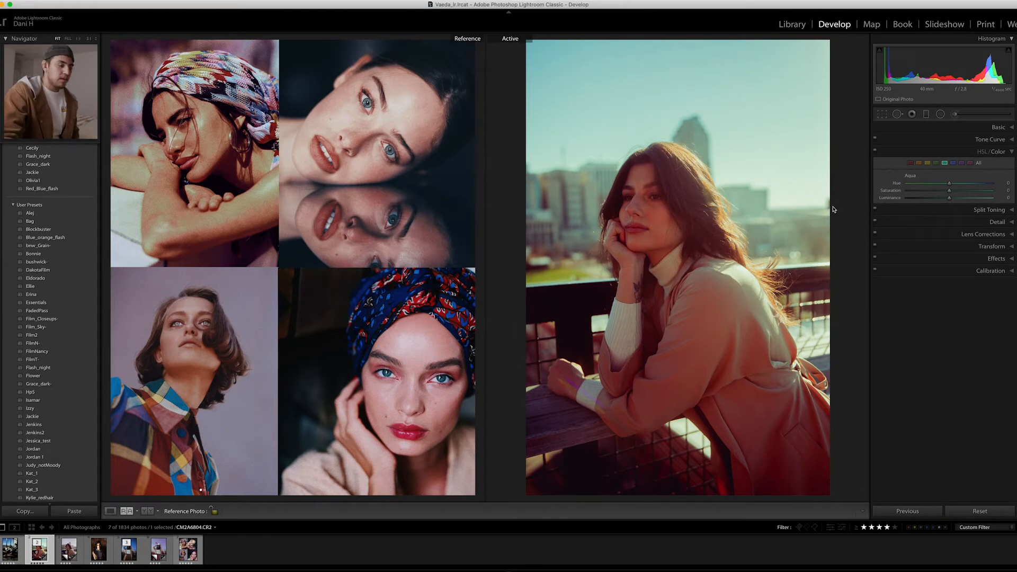
pyautogui.click(920, 164)
pyautogui.moveTo(948, 193); pyautogui.dragTo(844, 202)
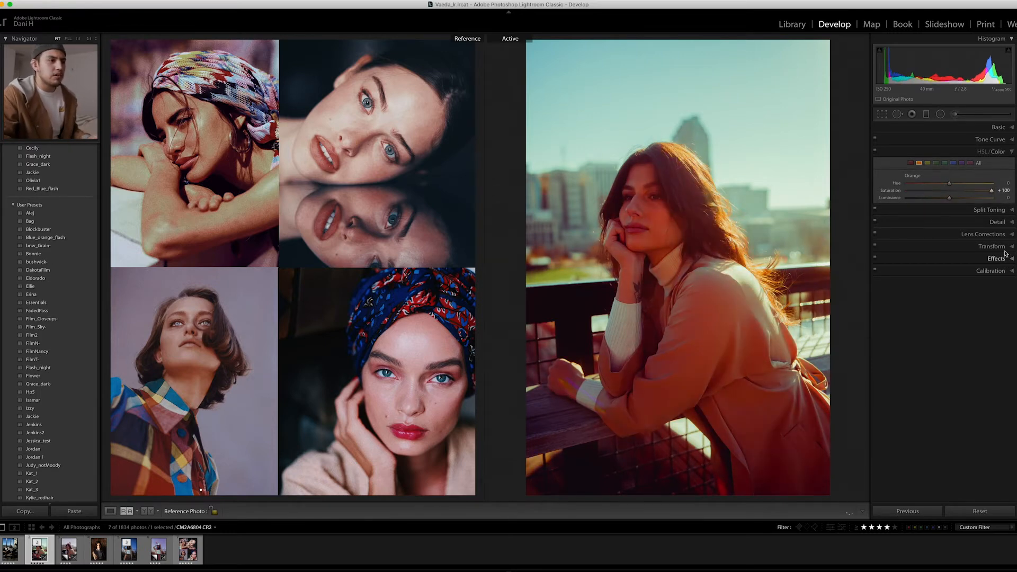
pyautogui.press('super+z')
# - In HSL/Color, set the Red Hue to +50, Saturation to -15 and Luminance to +14
pyautogui.click(910, 163)
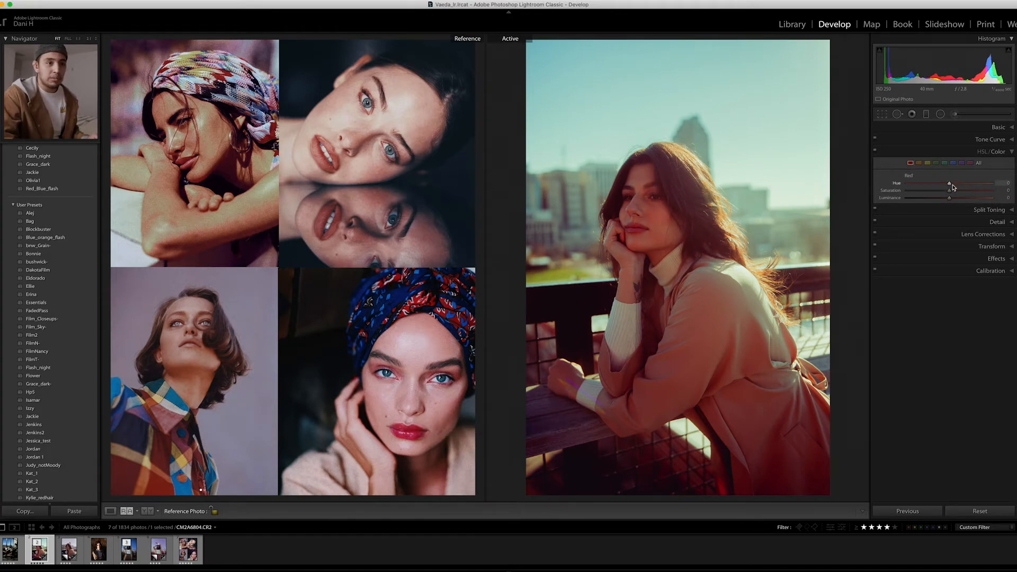
pyautogui.moveTo(951, 185)
pyautogui.mouseDown()
pyautogui.moveTo(974, 185)
pyautogui.moveTo(915, 189)
pyautogui.moveTo(977, 185)
pyautogui.moveTo(945, 194)
pyautogui.mouseUp()
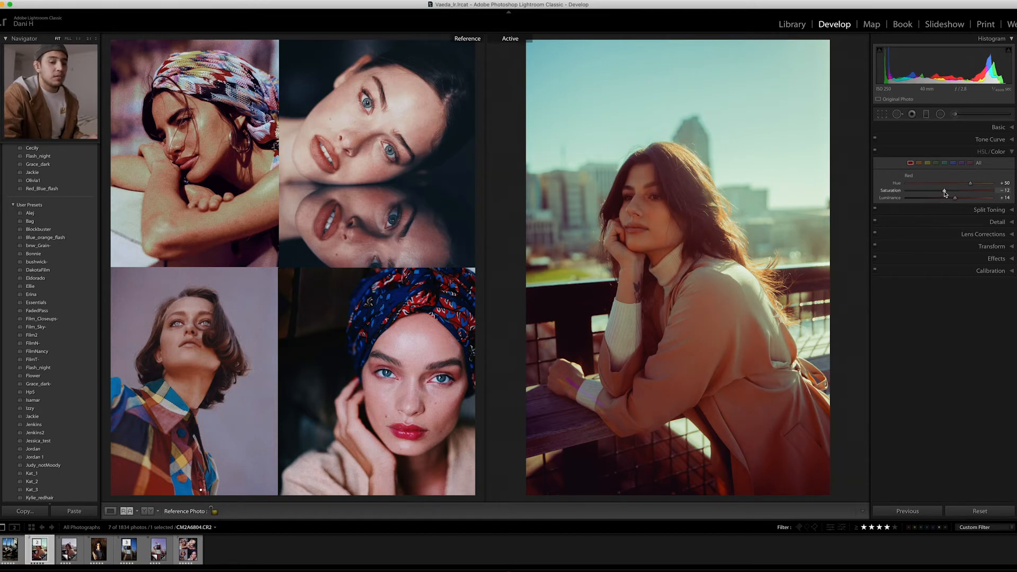
# - Set the Green Hue to -70 and Saturation to -61, and the Yellow Hue to -41 and Saturation to -36
pyautogui.click(936, 163)
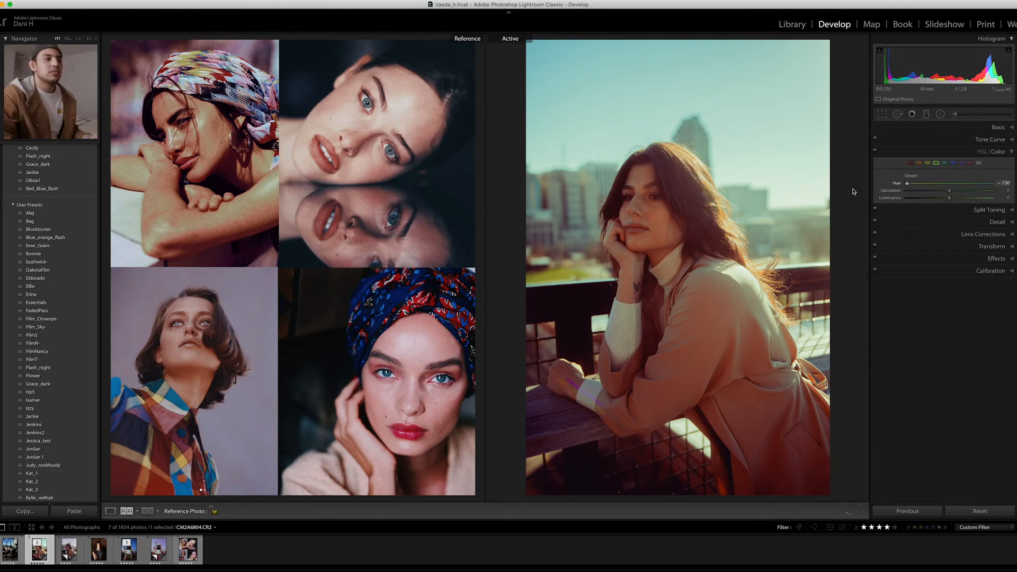
pyautogui.moveTo(991, 184); pyautogui.dragTo(920, 191)
pyautogui.click(928, 163)
pyautogui.moveTo(936, 186)
pyautogui.mouseDown()
pyautogui.moveTo(890, 188)
pyautogui.moveTo(927, 190)
pyautogui.mouseUp()
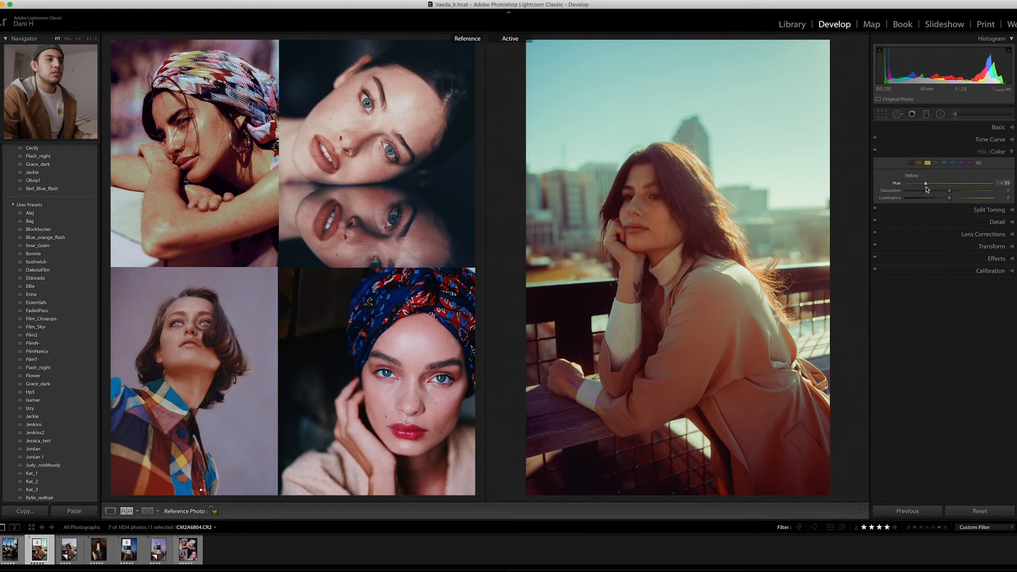
pyautogui.moveTo(927, 189)
pyautogui.mouseDown()
pyautogui.moveTo(942, 192)
pyautogui.moveTo(935, 197)
pyautogui.mouseUp()
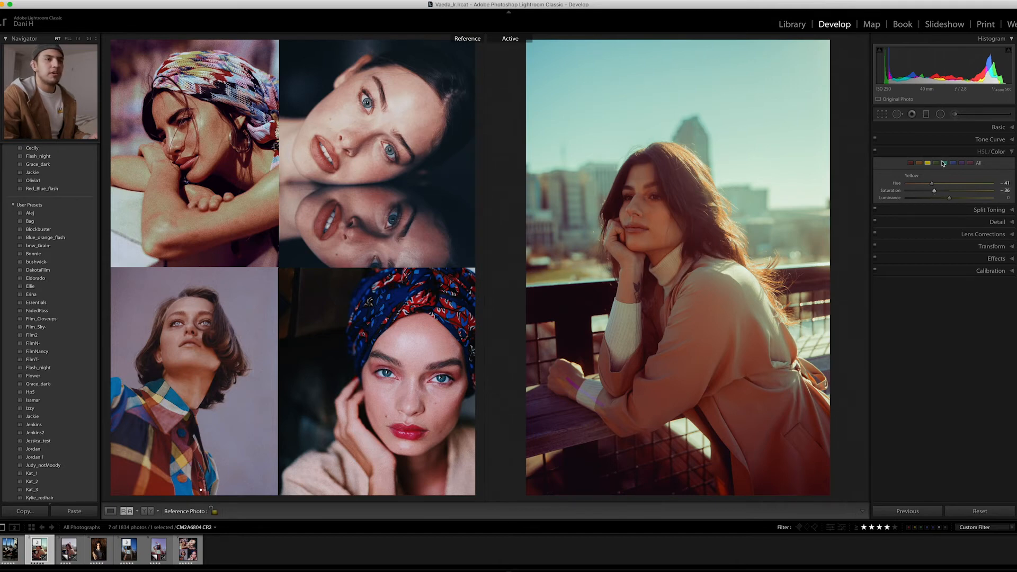
pyautogui.click(937, 163)
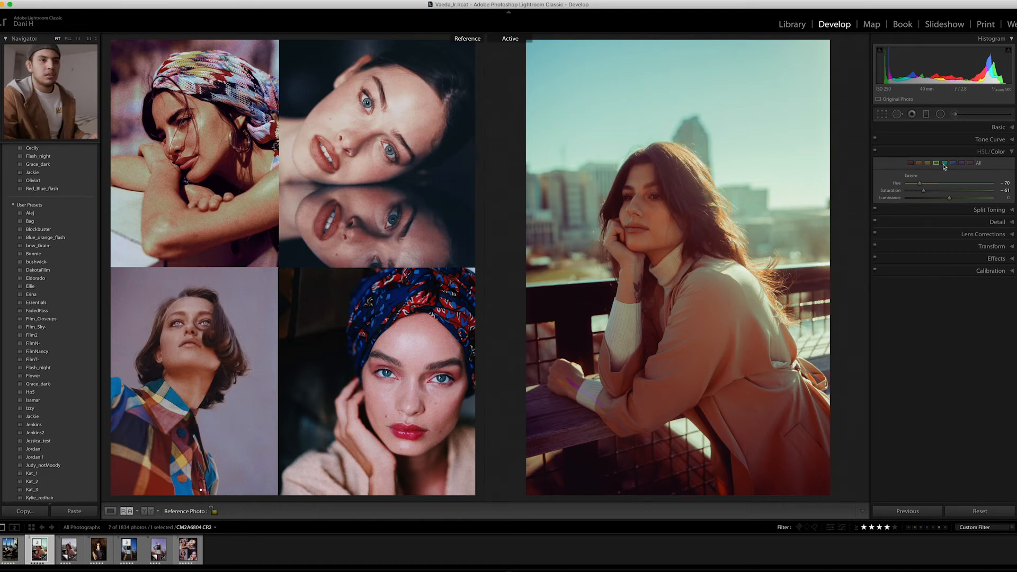
# - Test the Blue Hue across its range and set it to +100
pyautogui.click(946, 163)
pyautogui.click(952, 164)
pyautogui.moveTo(949, 182); pyautogui.dragTo(856, 193)
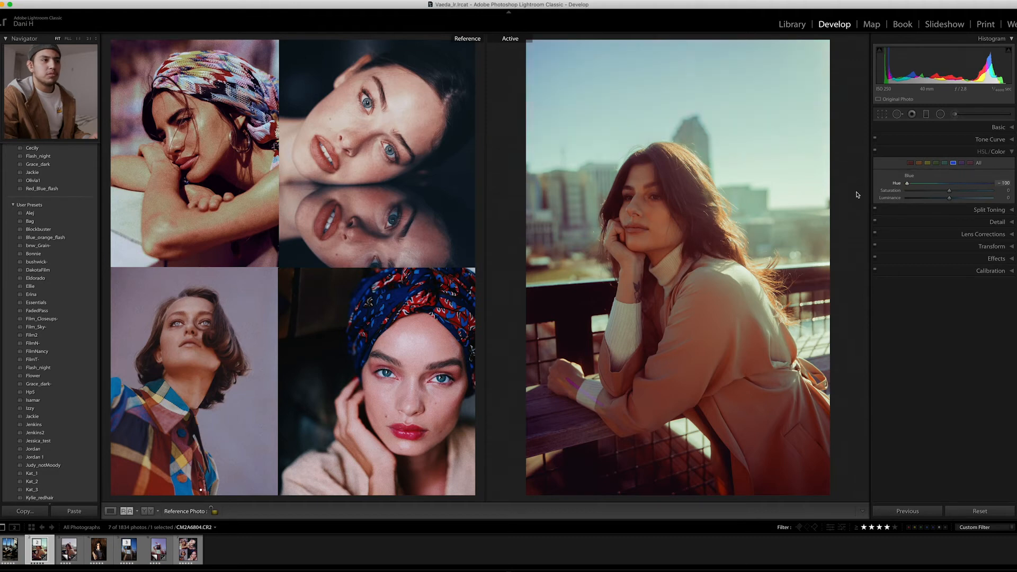
pyautogui.press('super+z')
pyautogui.click(954, 164)
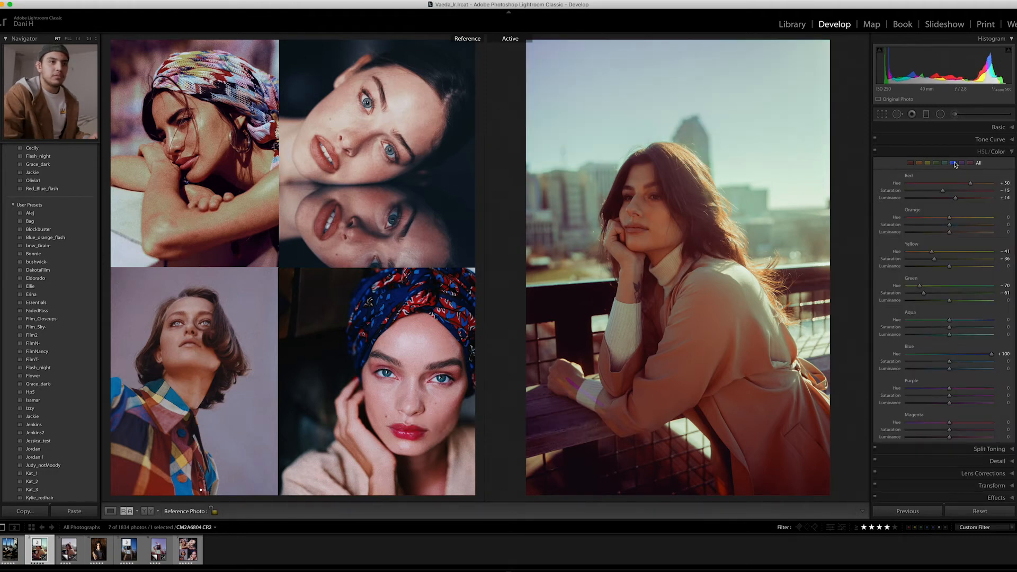
# - Set the Aqua Hue to +65 and Saturation to -48, and the Blue Saturation to -31 and Luminance to +19
pyautogui.click(945, 164)
pyautogui.moveTo(949, 183); pyautogui.dragTo(978, 200)
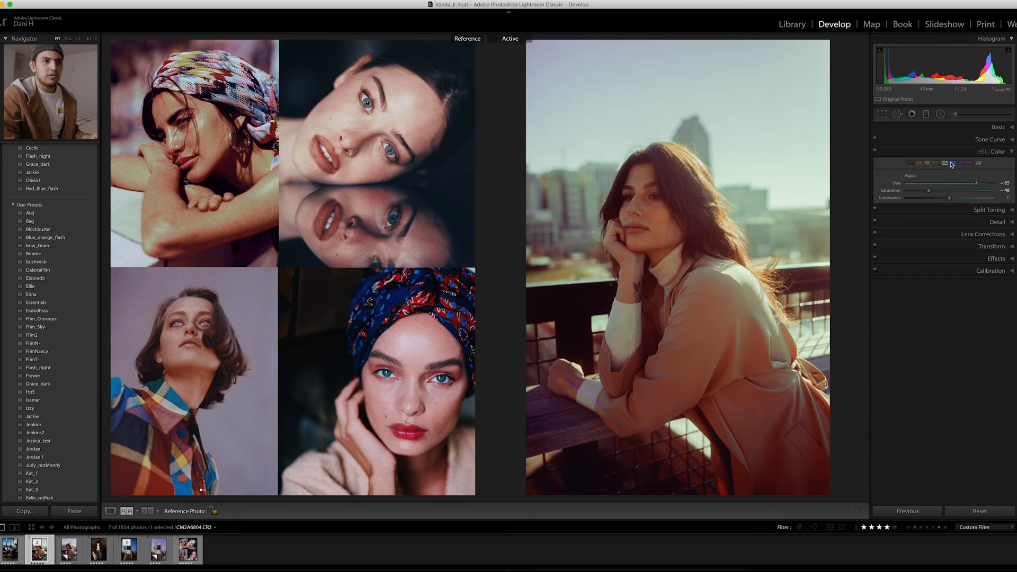
pyautogui.click(952, 164)
pyautogui.moveTo(949, 198); pyautogui.dragTo(958, 199)
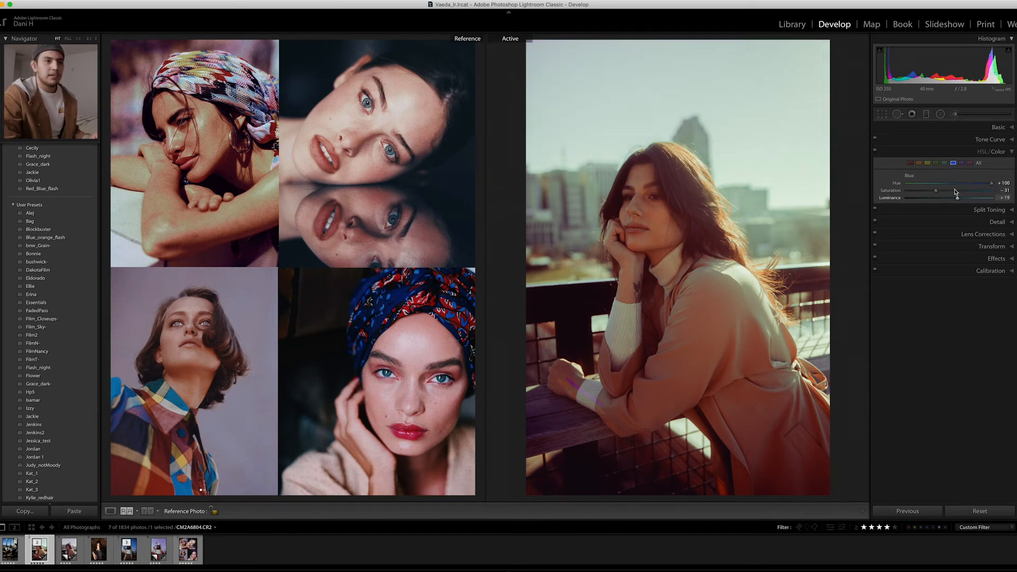
# - Enable the lens profile corrections for the portrait
pyautogui.click(881, 235)
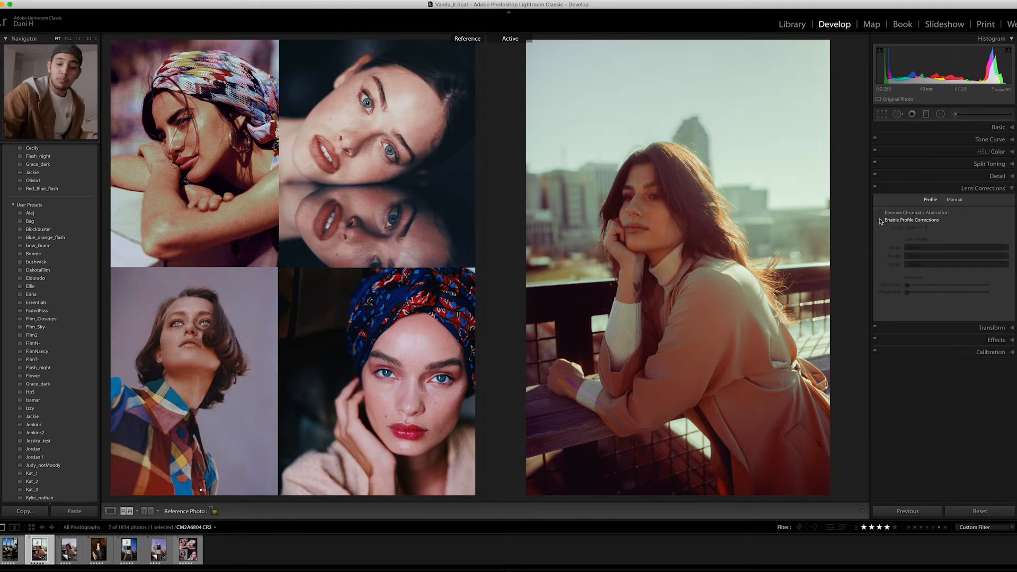
pyautogui.click(881, 220)
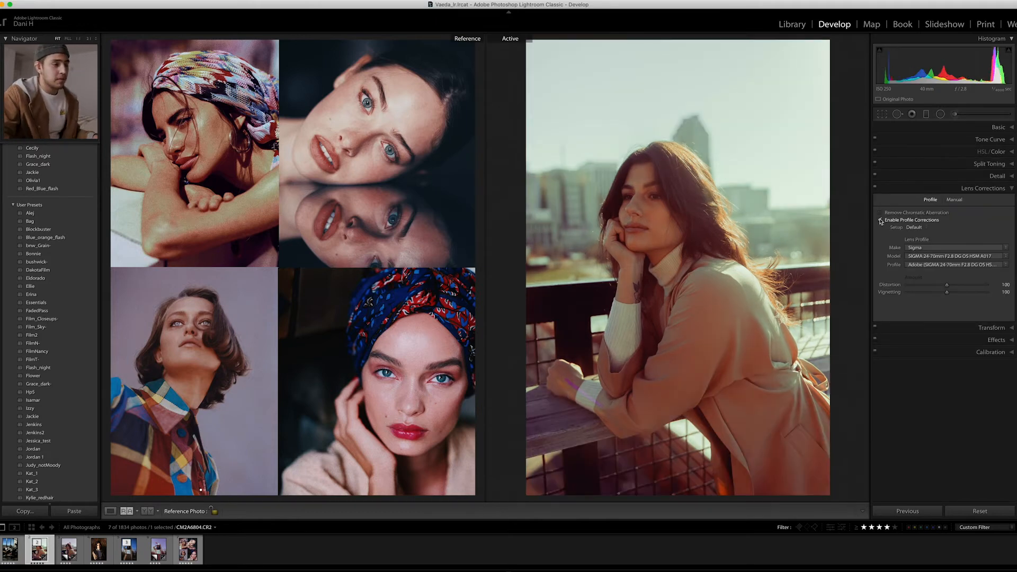
pyautogui.click(887, 188)
# - Add shadow, midtone and highlight points to the Red tone curve and shift its black endpoint slightly inward along the bottom edge
pyautogui.click(892, 139)
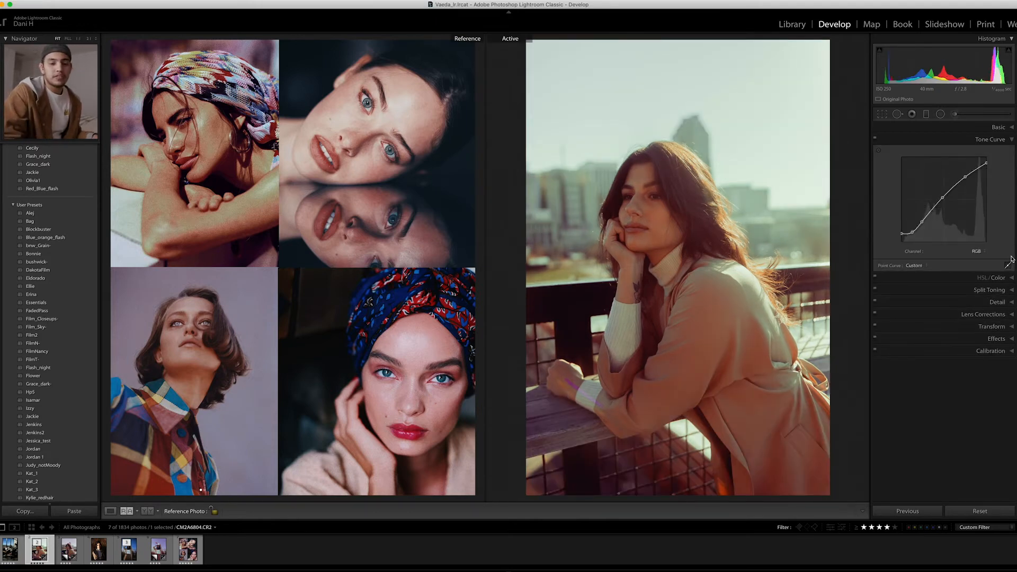
pyautogui.click(975, 251)
pyautogui.click(974, 256)
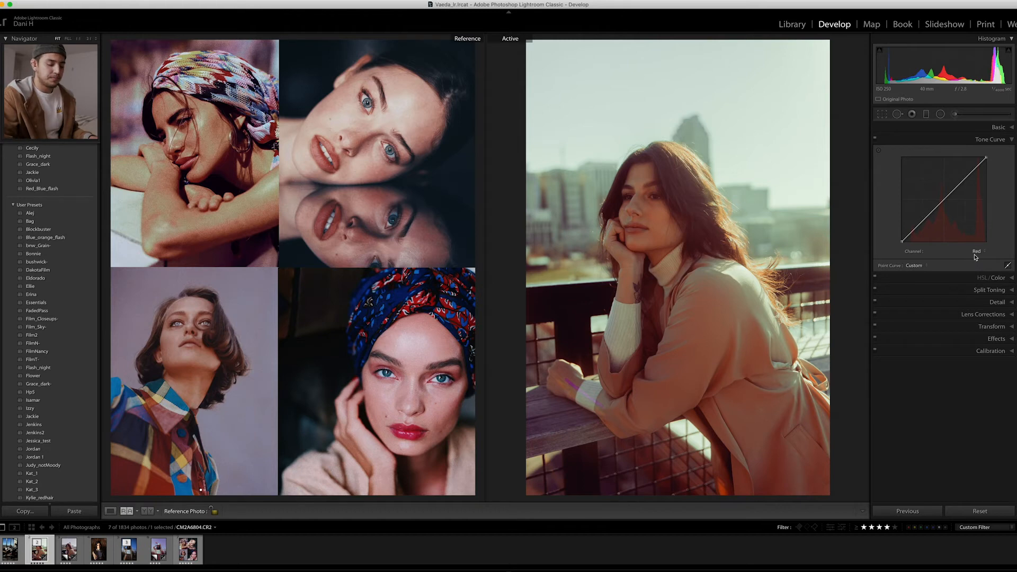
pyautogui.click(922, 222)
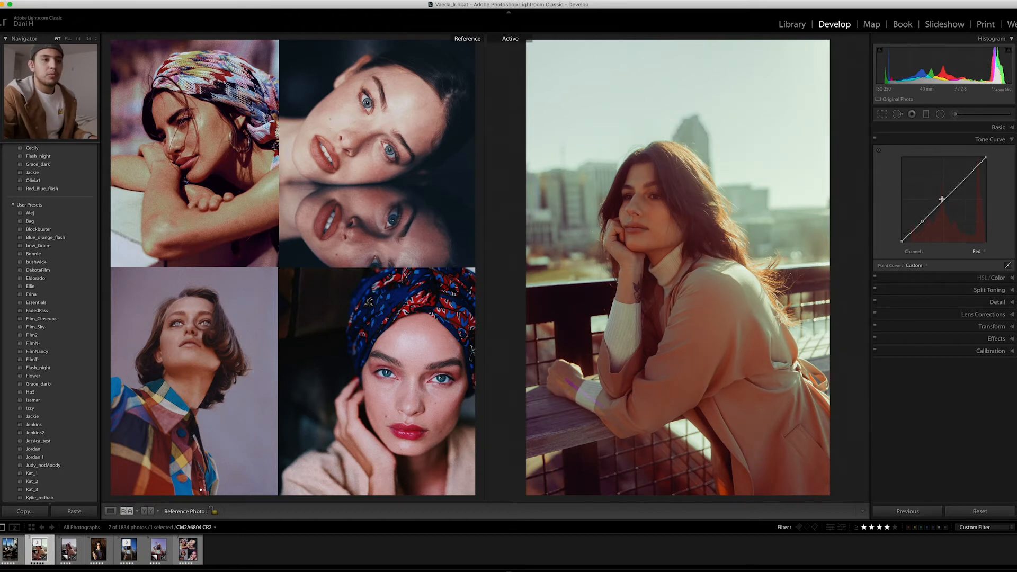
pyautogui.click(966, 178)
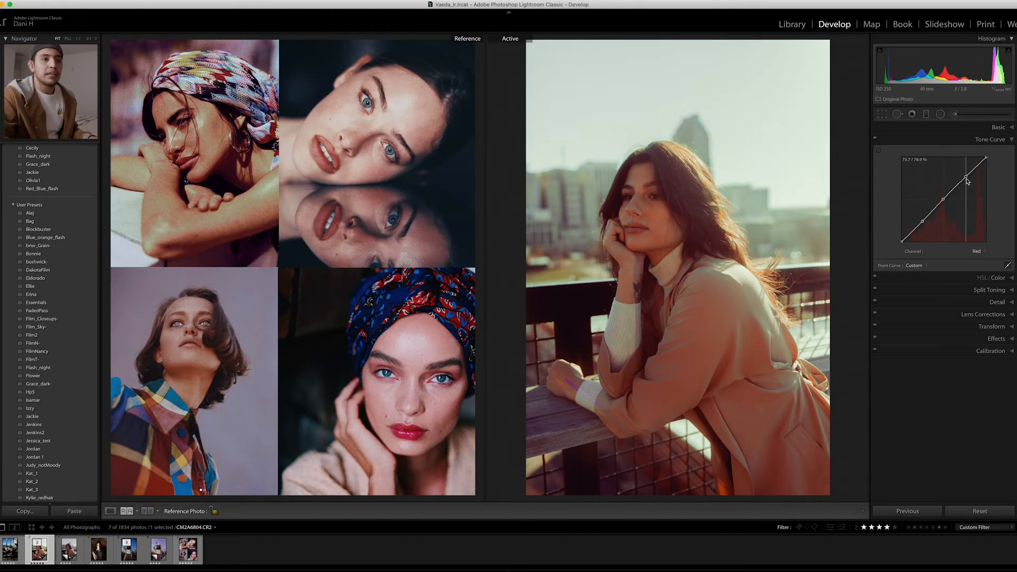
pyautogui.click(942, 199)
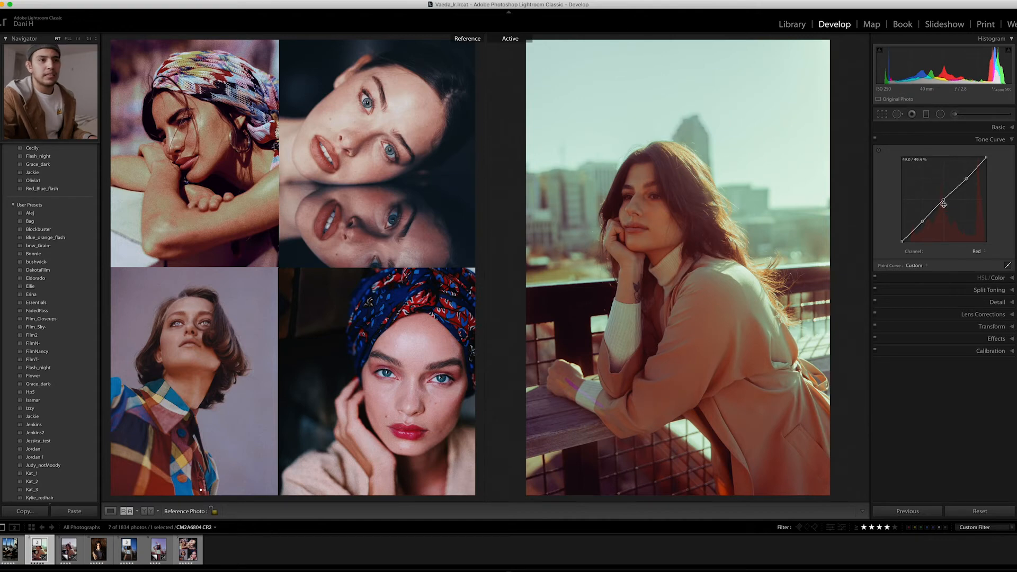
pyautogui.moveTo(903, 242); pyautogui.dragTo(905, 243)
# - Add shadow, midtone and highlight points to the Green channel's tone curve
pyautogui.click(977, 251)
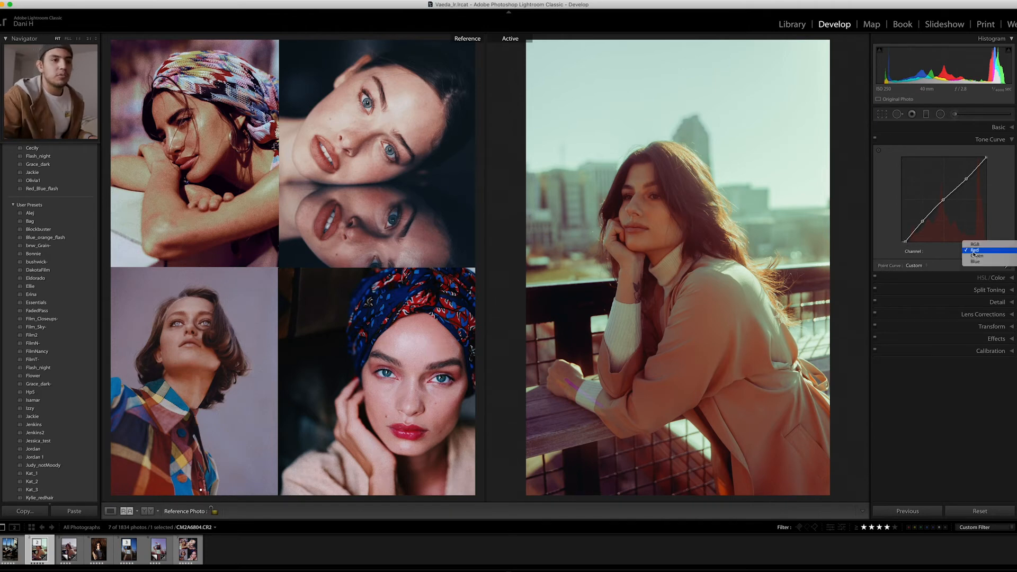
pyautogui.click(976, 258)
pyautogui.click(923, 222)
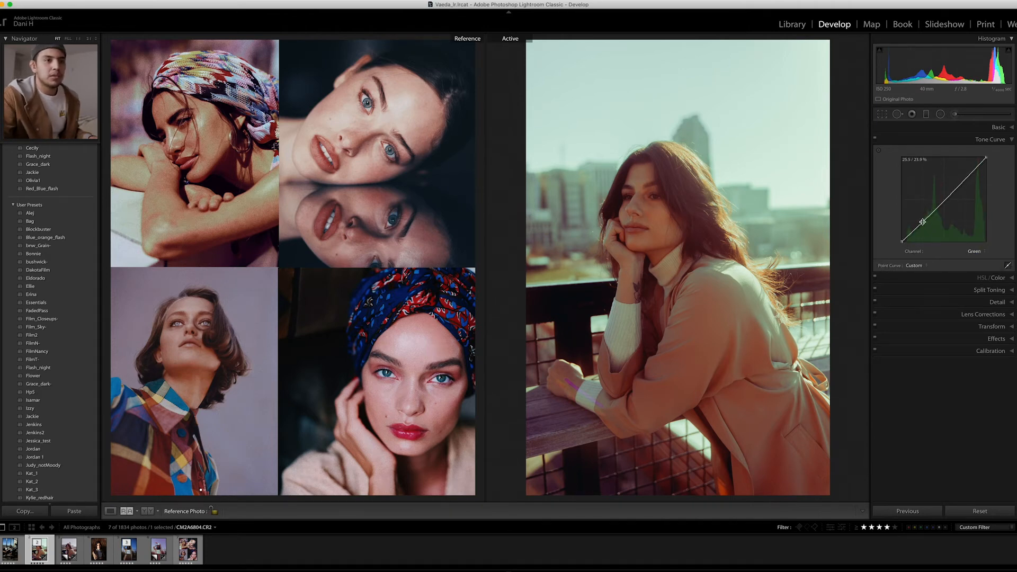
pyautogui.click(943, 199)
pyautogui.click(961, 179)
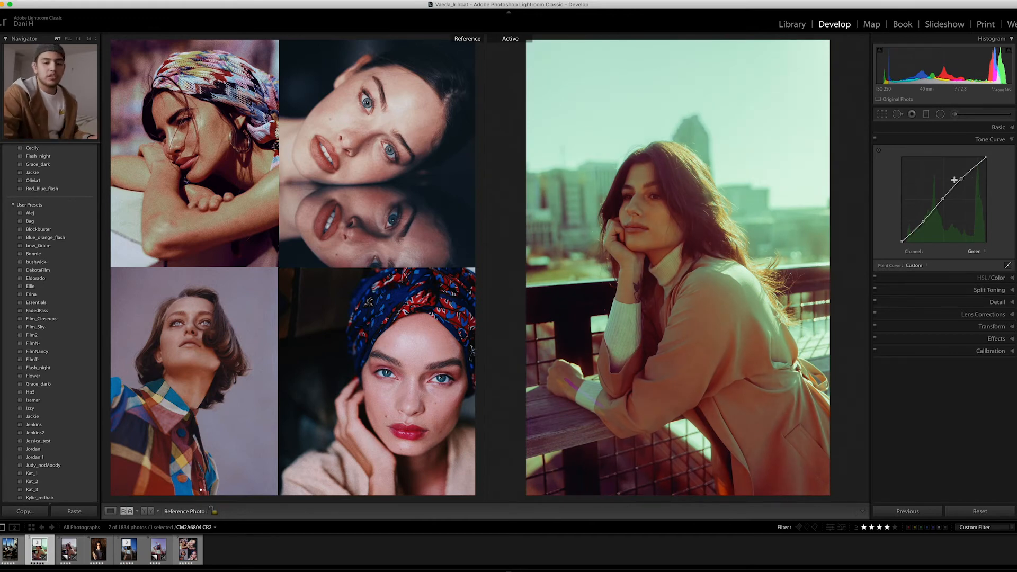
# - On the Green curve, lower the highlight point, raise the shadow point slightly and pull the midtone point down slightly
pyautogui.moveTo(961, 178); pyautogui.dragTo(964, 182)
pyautogui.moveTo(923, 222); pyautogui.dragTo(921, 219)
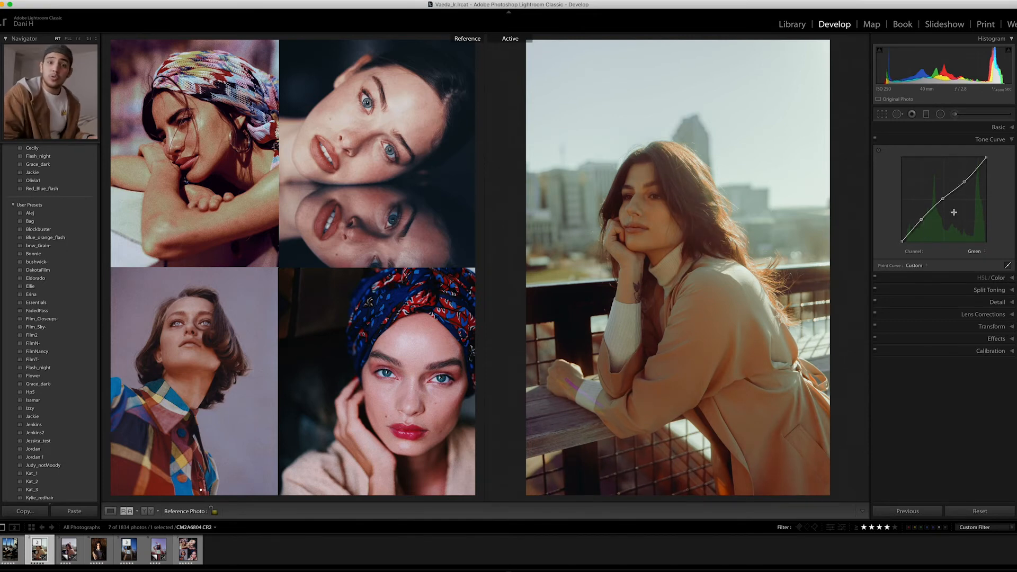
pyautogui.press('Right')
pyautogui.press('Left')
pyautogui.moveTo(943, 198); pyautogui.dragTo(946, 202)
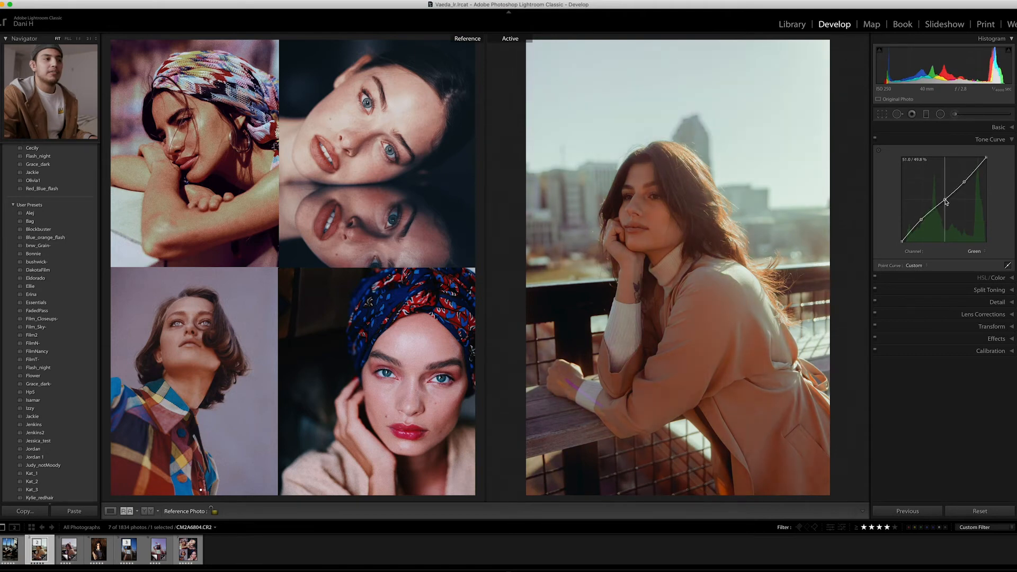
# - On the Blue channel's tone curve, raise the black endpoint and fine-tune the shadow point to fade blue into the shadows
pyautogui.click(976, 253)
pyautogui.click(976, 259)
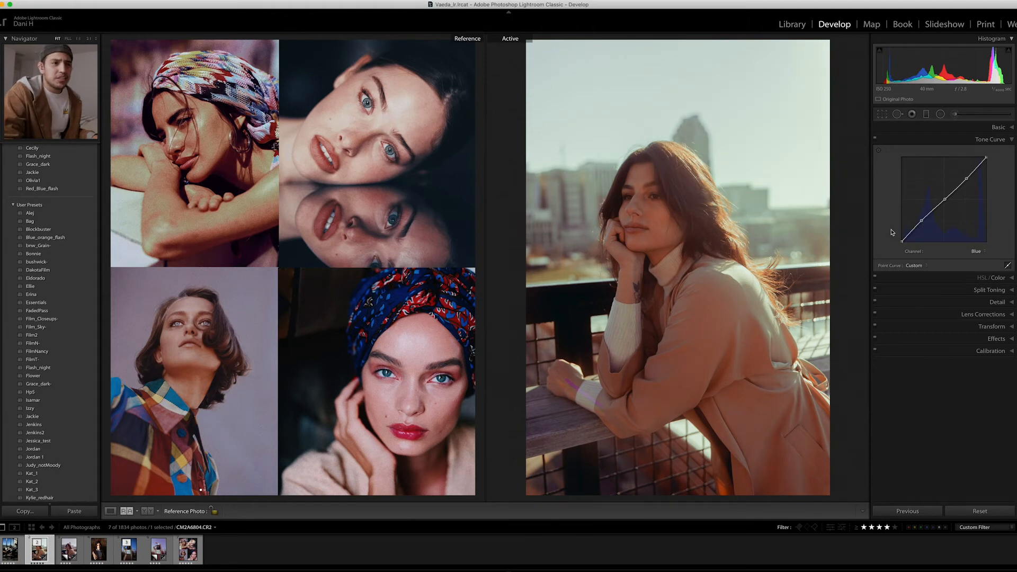
pyautogui.moveTo(902, 242); pyautogui.dragTo(895, 229)
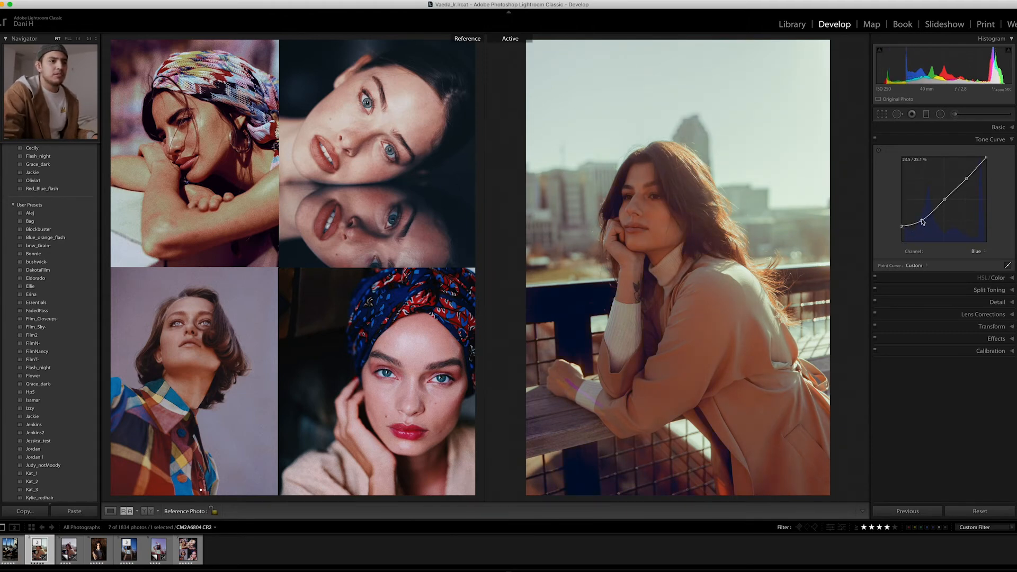
pyautogui.moveTo(923, 224); pyautogui.dragTo(922, 223)
# - Set the Red Primary hue to -71 in the camera calibration
pyautogui.click(984, 351)
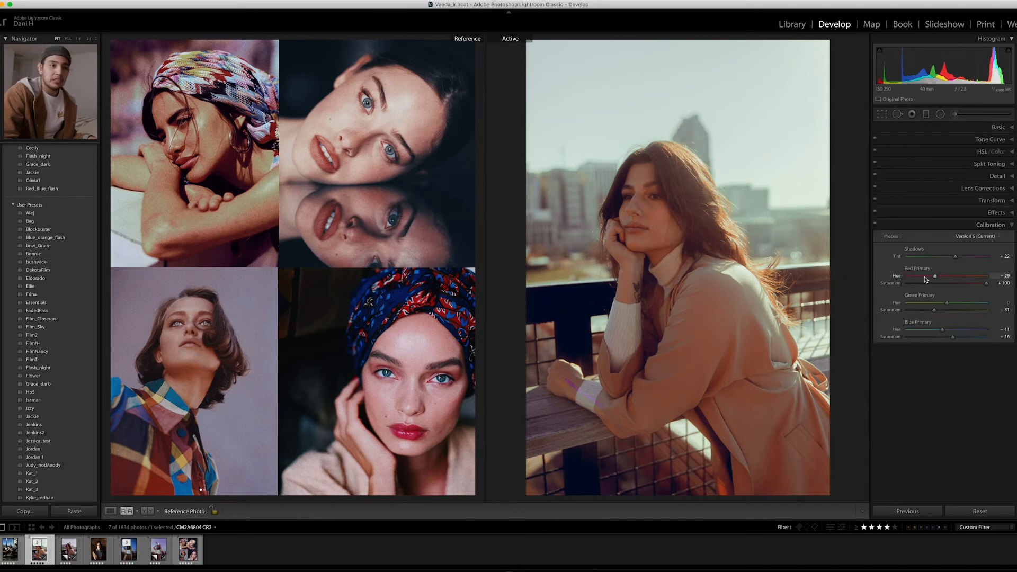
pyautogui.moveTo(935, 277)
pyautogui.mouseDown()
pyautogui.moveTo(984, 283)
pyautogui.moveTo(919, 284)
pyautogui.mouseUp()
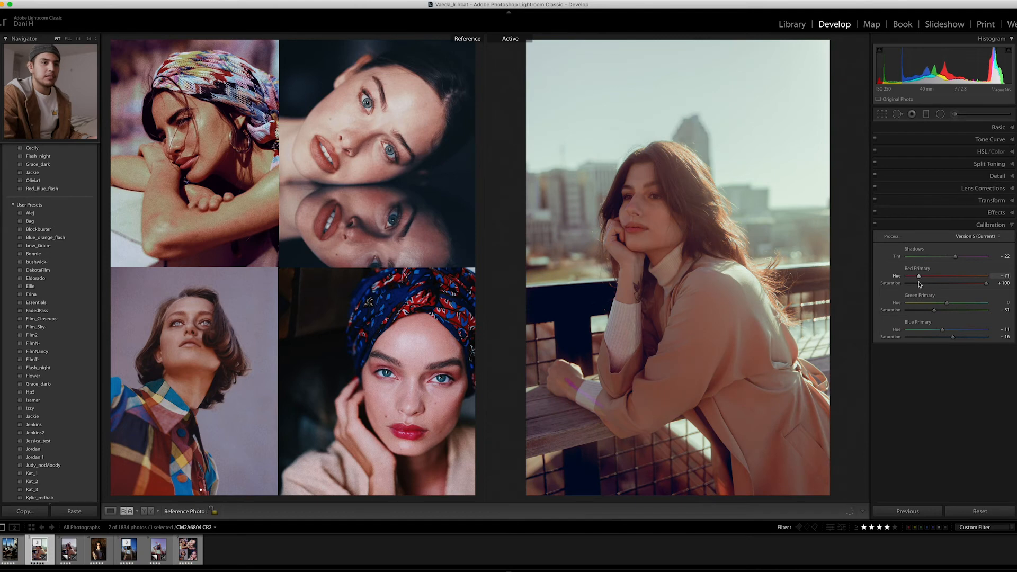
# - Set Dehaze to +17, Shadows to -34 and Contrast to +27 in the basic adjustments
pyautogui.press('super+1')
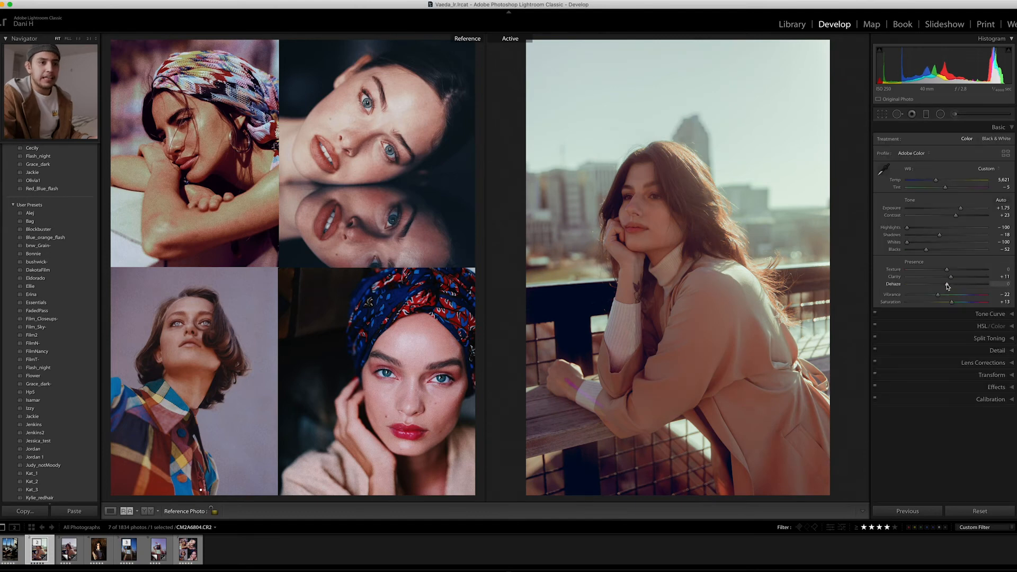
pyautogui.moveTo(948, 286); pyautogui.dragTo(953, 286)
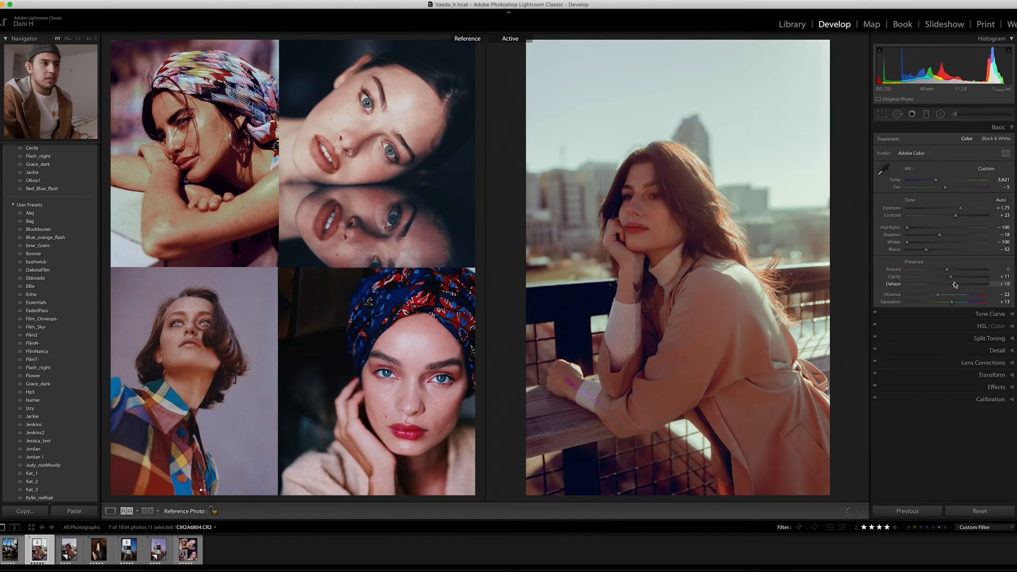
pyautogui.moveTo(939, 238); pyautogui.dragTo(959, 218)
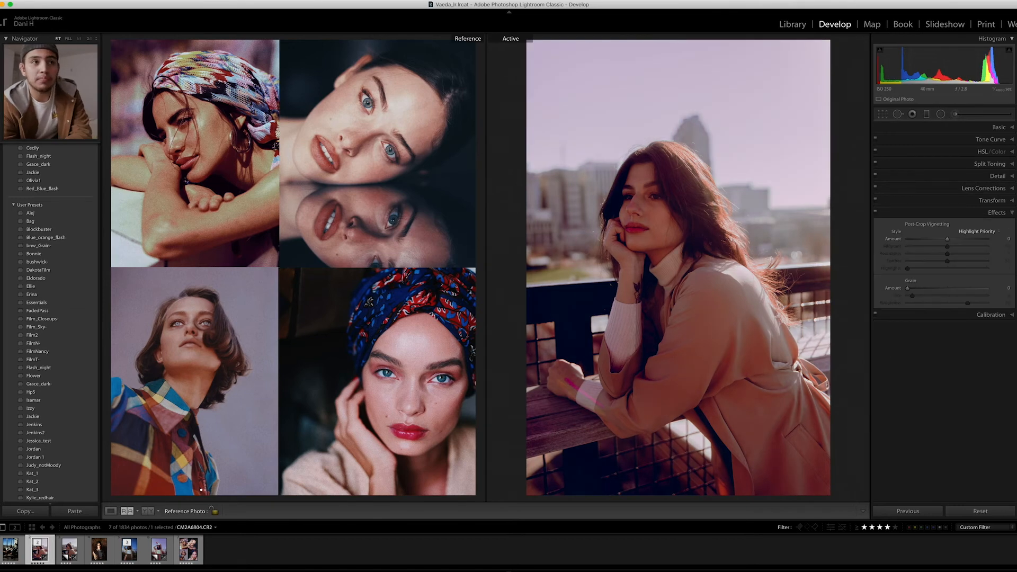
# - On the Red channel's tone curve, pull the shadow and midtone points slightly below their previous positions
pyautogui.click(952, 139)
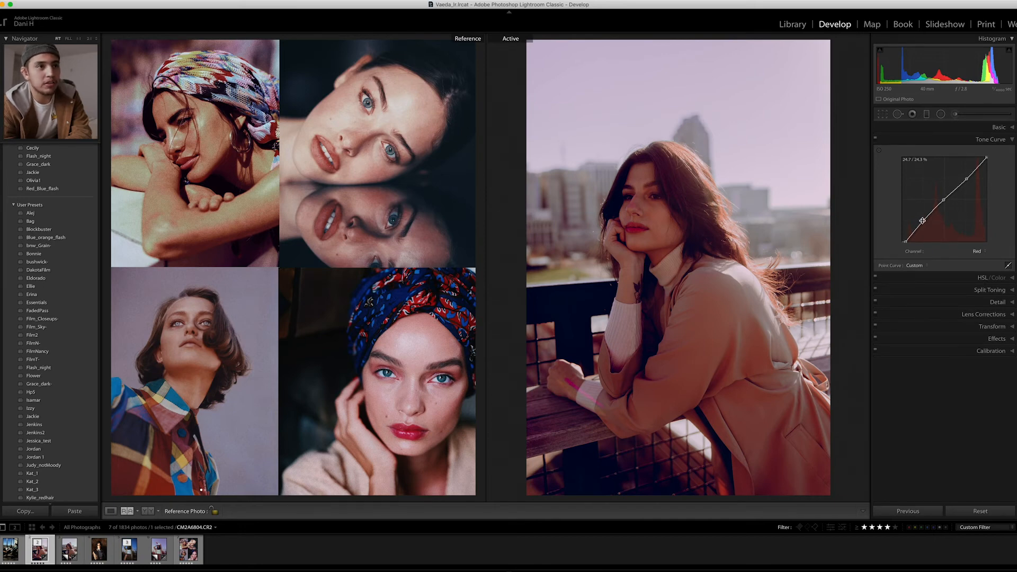
pyautogui.moveTo(922, 220); pyautogui.dragTo(924, 223)
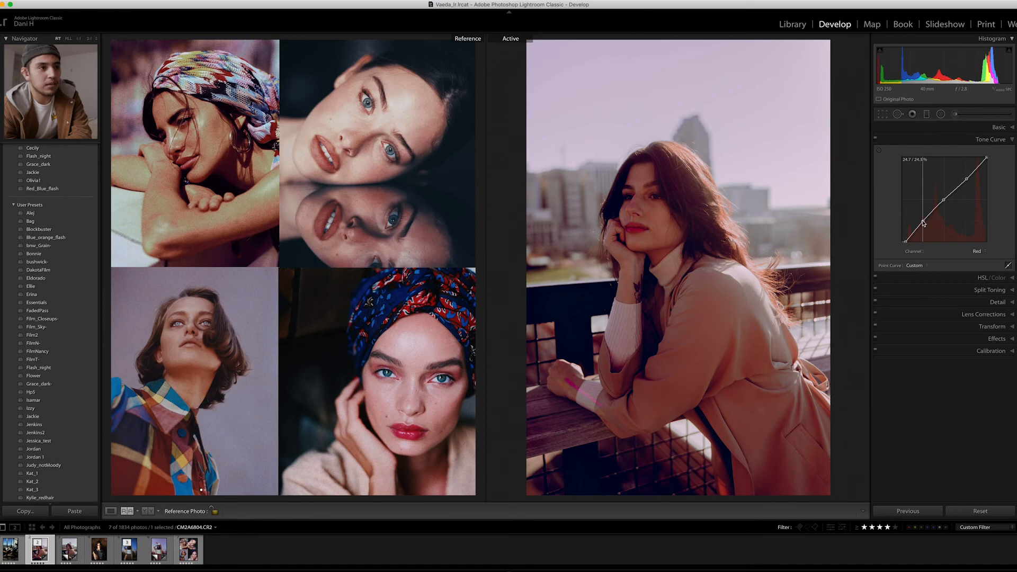
pyautogui.moveTo(924, 223); pyautogui.dragTo(923, 221)
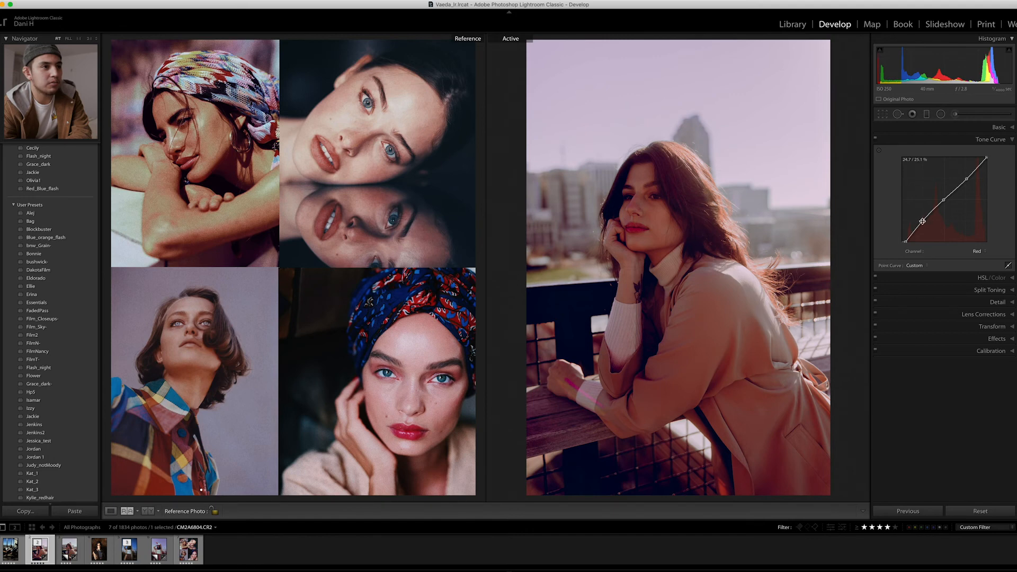
pyautogui.moveTo(922, 222); pyautogui.dragTo(946, 203)
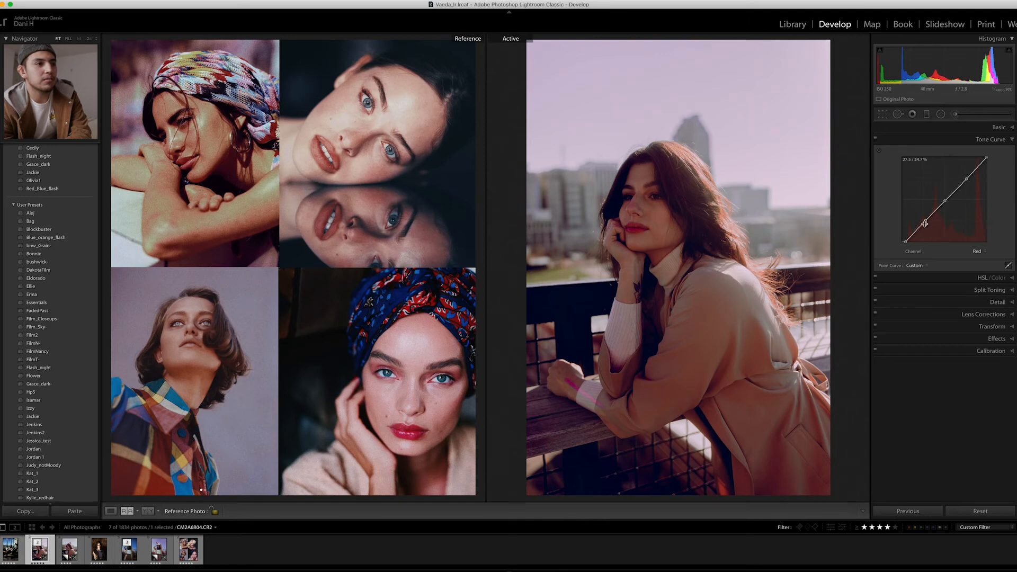
pyautogui.moveTo(925, 222); pyautogui.dragTo(925, 222)
# - Add film grain with an amount of 26, size 4 and roughness 77, and check it close up on the face
pyautogui.click(998, 128)
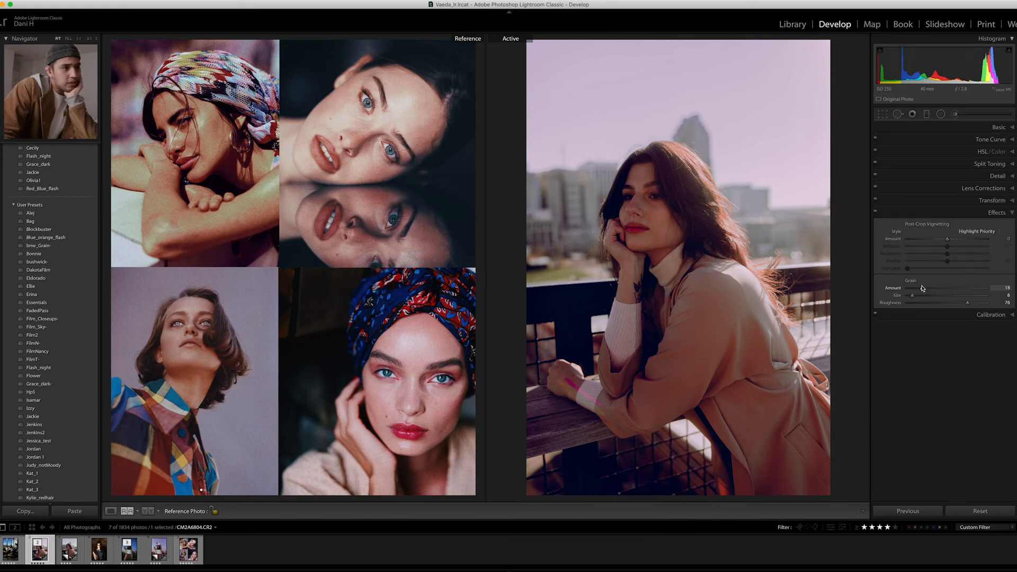
pyautogui.moveTo(913, 295); pyautogui.dragTo(911, 304)
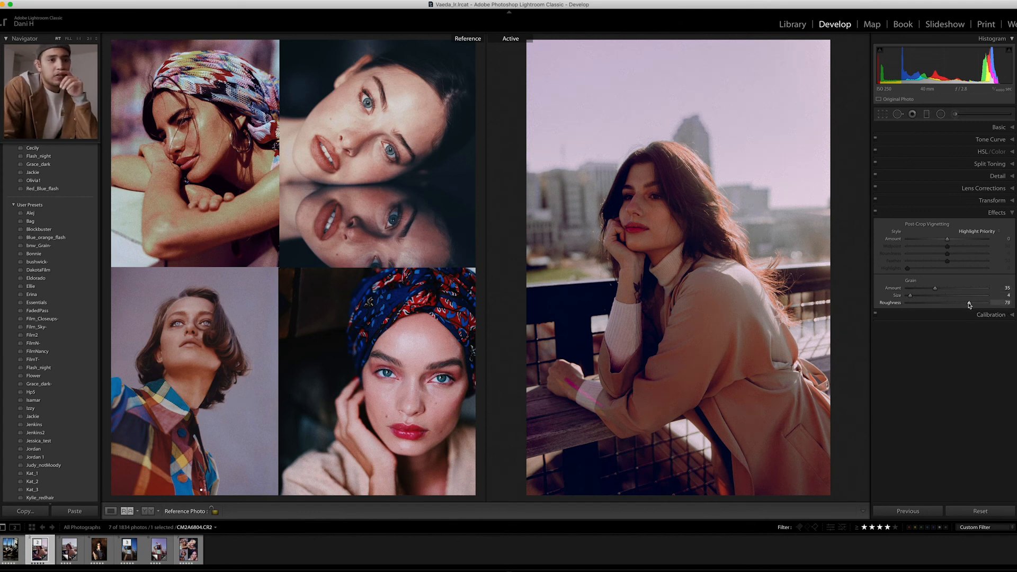
pyautogui.moveTo(935, 290)
pyautogui.mouseDown()
pyautogui.moveTo(916, 290)
pyautogui.moveTo(926, 295)
pyautogui.mouseUp()
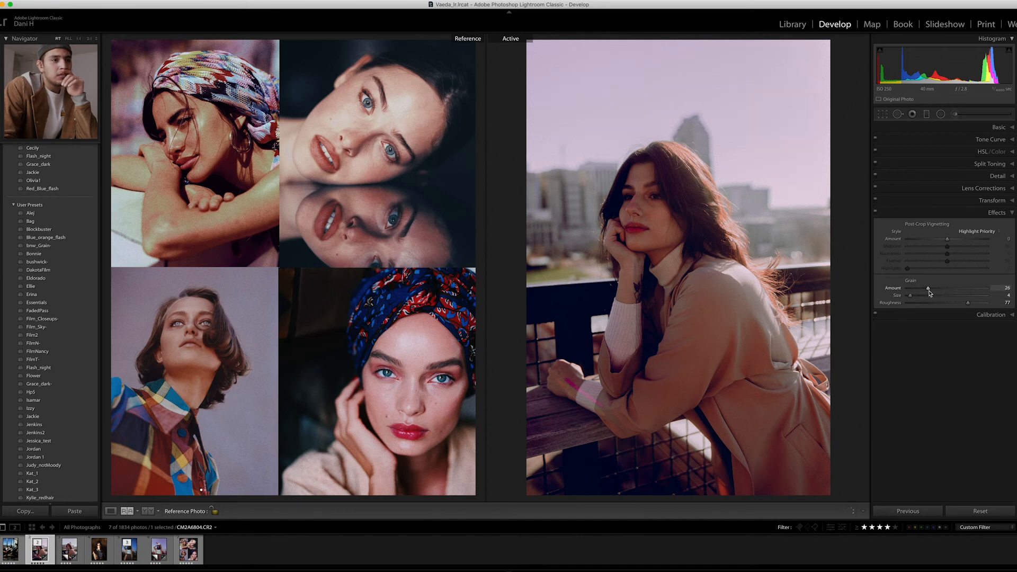
pyautogui.click(627, 209)
pyautogui.click(627, 209)
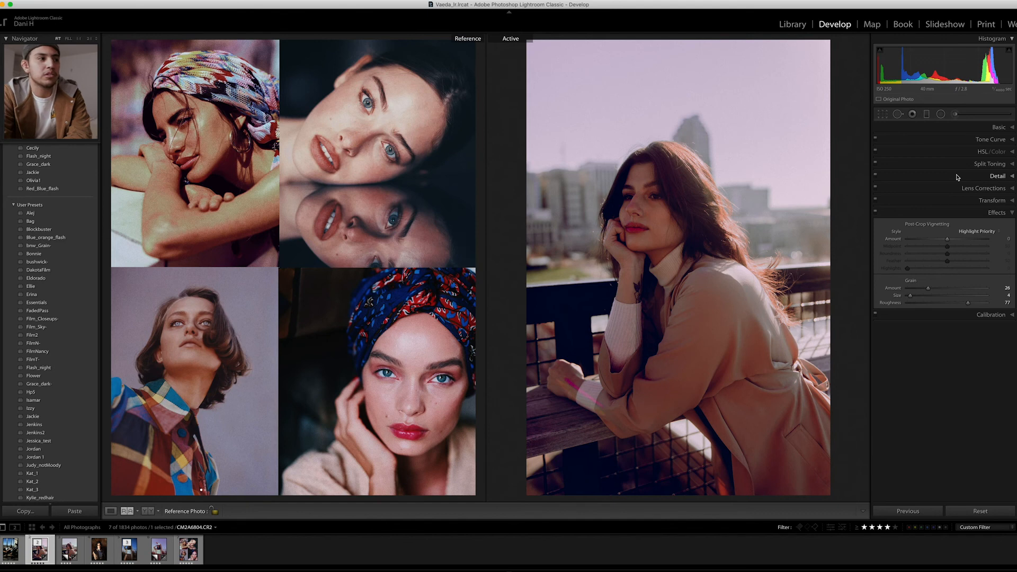
# - Try the Orange saturation at -100 and undo the change
pyautogui.click(912, 152)
pyautogui.moveTo(949, 191); pyautogui.dragTo(904, 199)
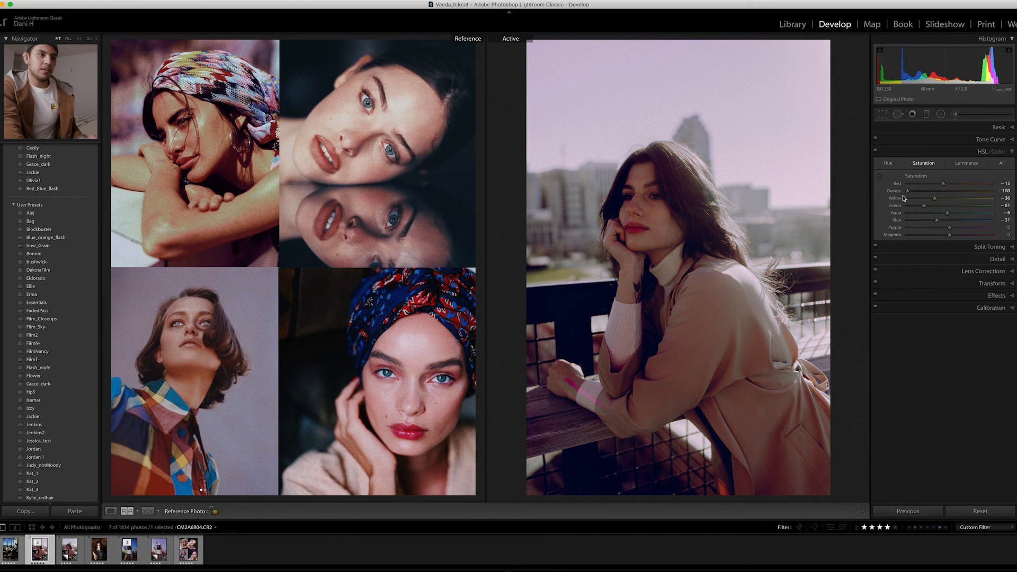
pyautogui.press('super+z')
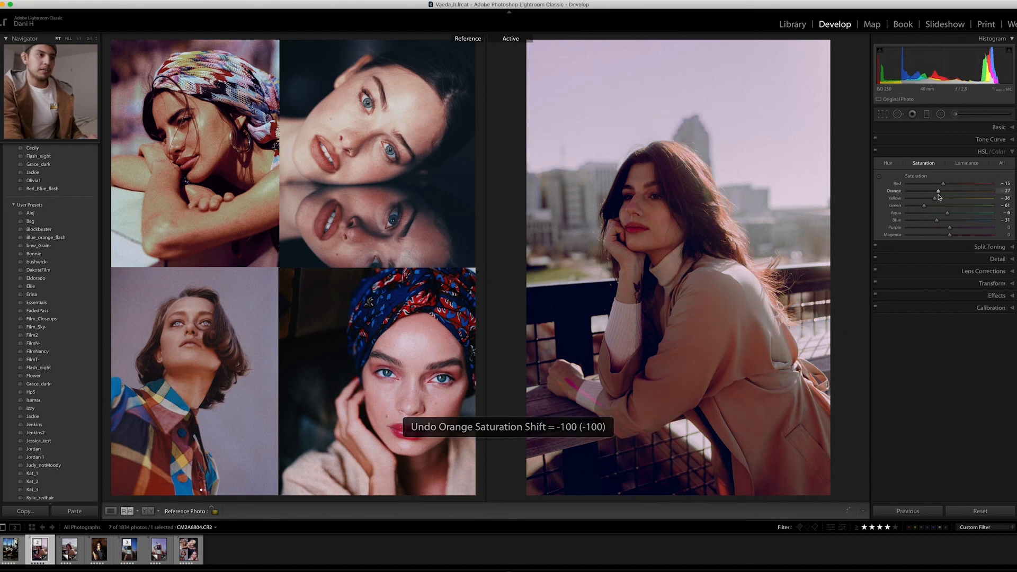
# - Set the Red saturation to -20 and the Red hue to +55 in the HSL adjustments
pyautogui.press('super+1')
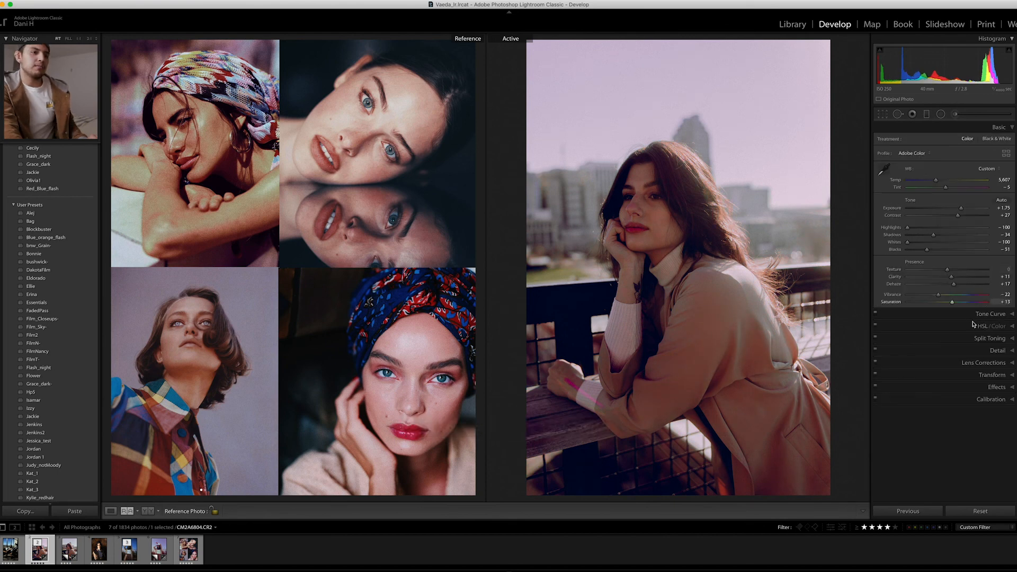
pyautogui.click(974, 326)
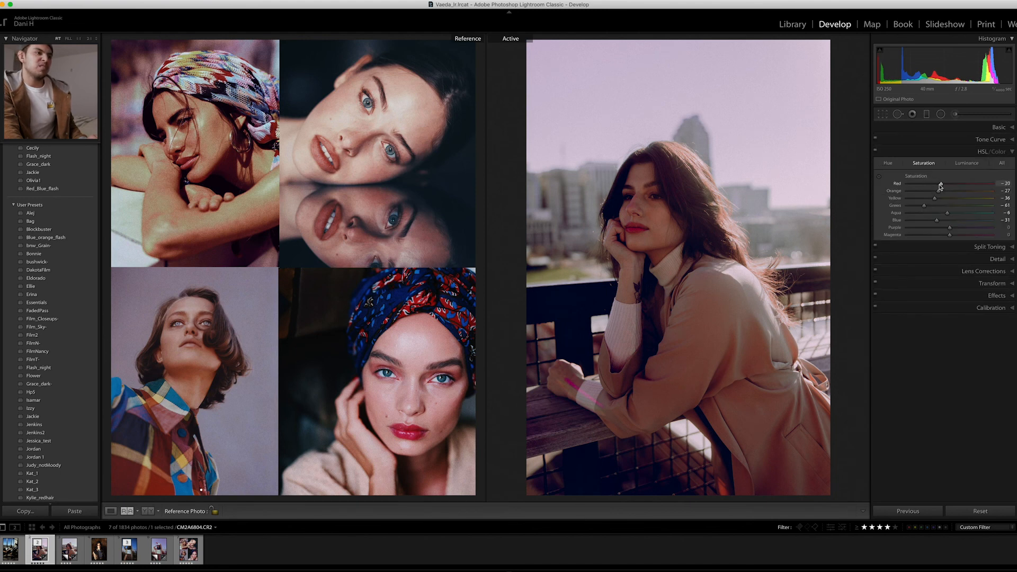
pyautogui.click(890, 163)
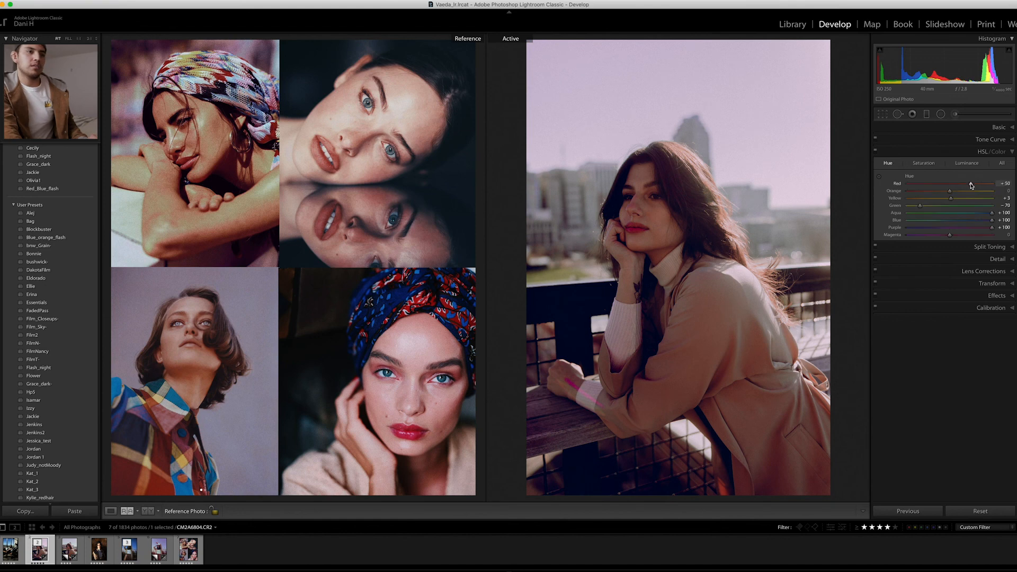
pyautogui.moveTo(971, 185); pyautogui.dragTo(973, 184)
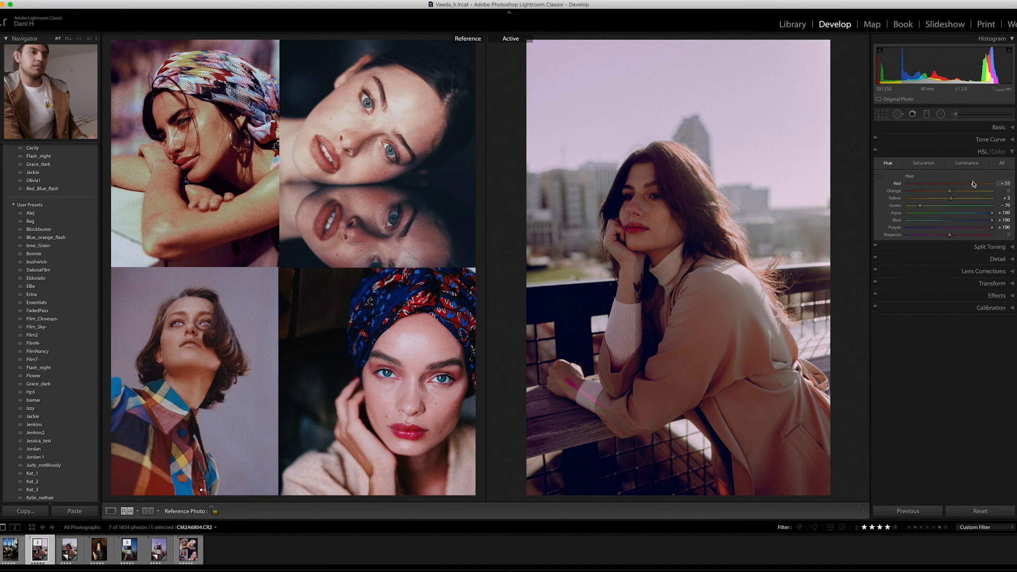
# - Compare the edited portrait with its unedited original
pyautogui.press('\\')
pyautogui.press('\\')
pyautogui.press('\\')
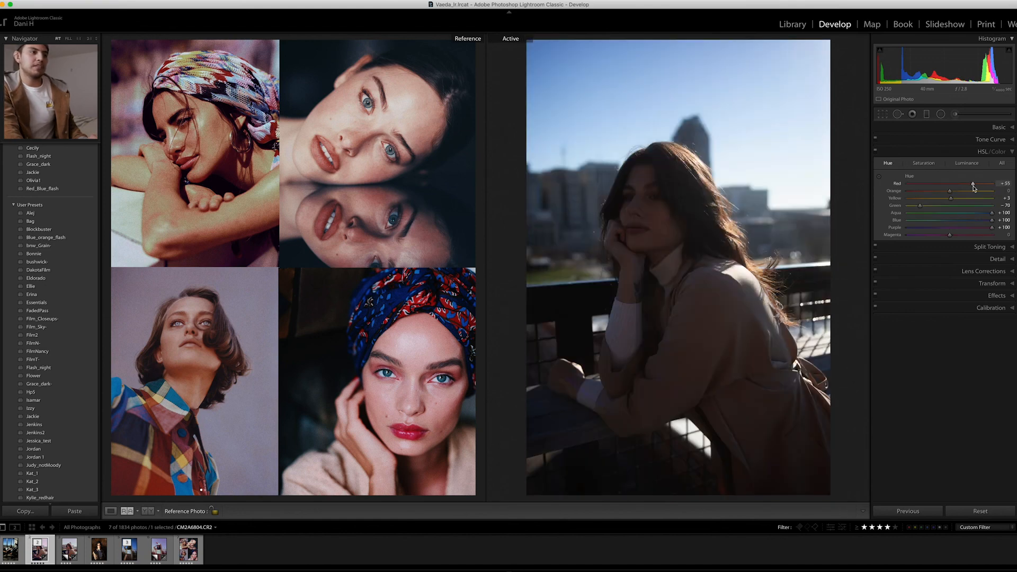
pyautogui.press('\\')
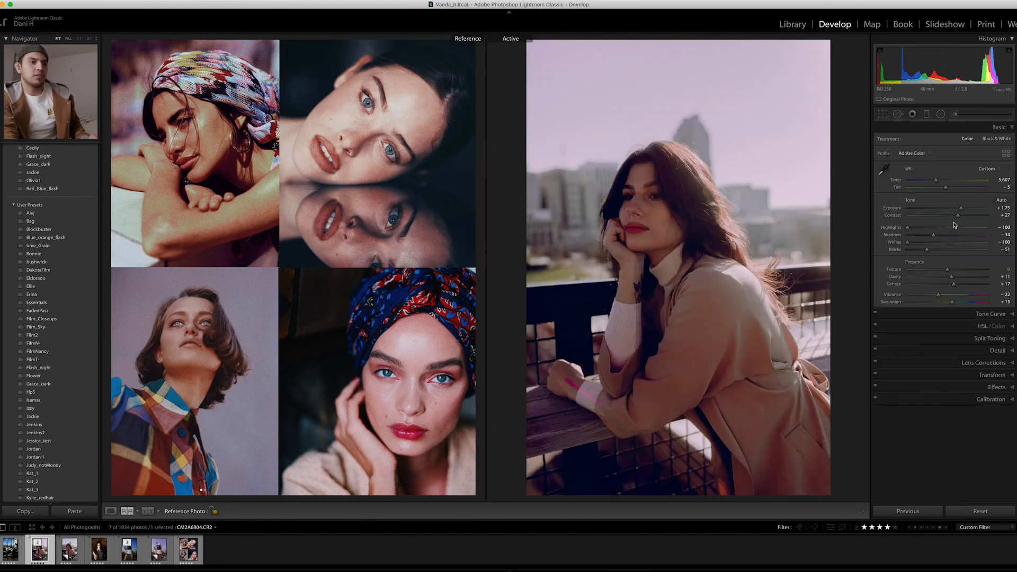
# - Lower the Blacks to -58 and warm the white balance temperature to 5,731
pyautogui.moveTo(927, 250); pyautogui.dragTo(924, 258)
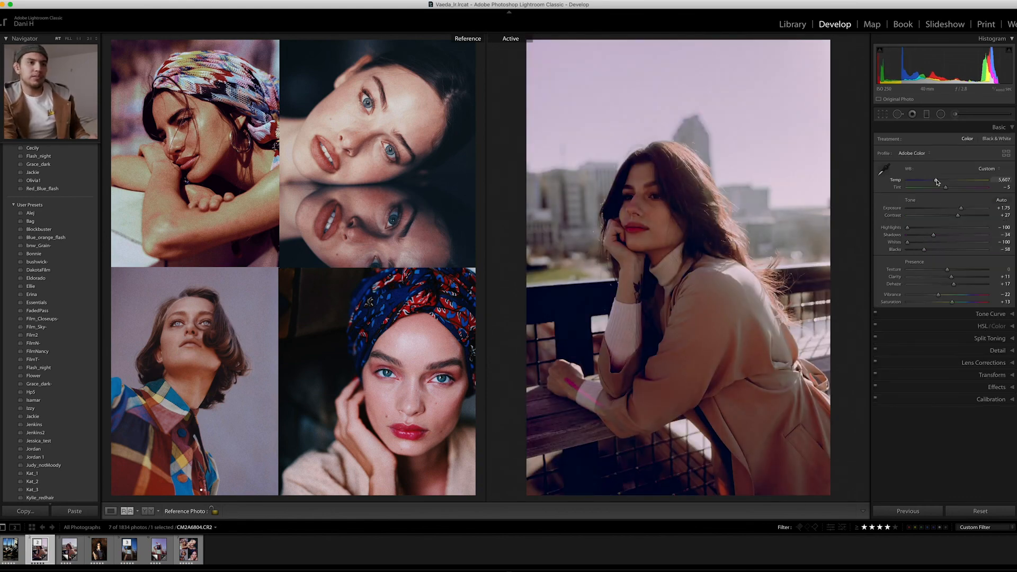
pyautogui.moveTo(937, 181); pyautogui.dragTo(941, 181)
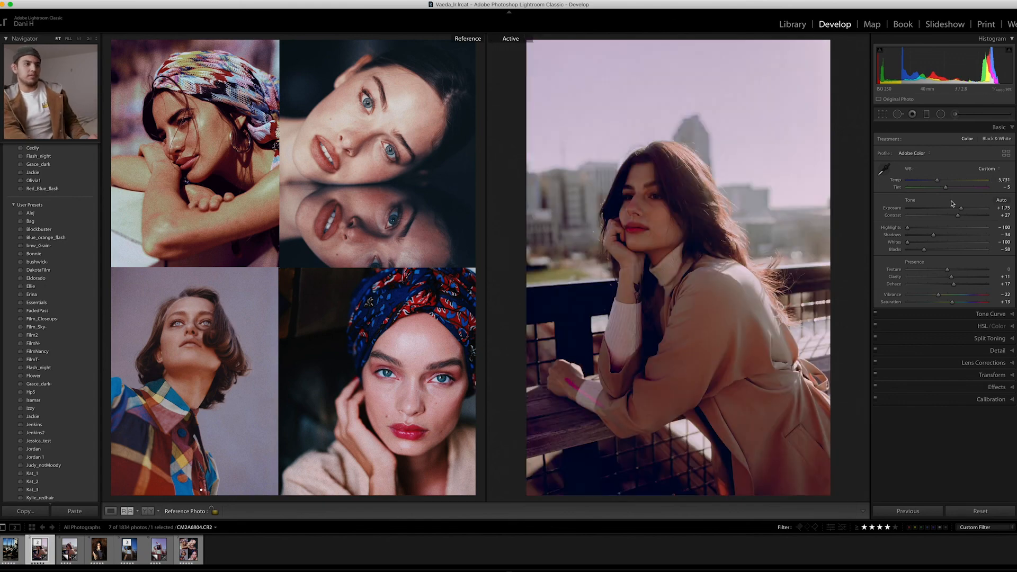